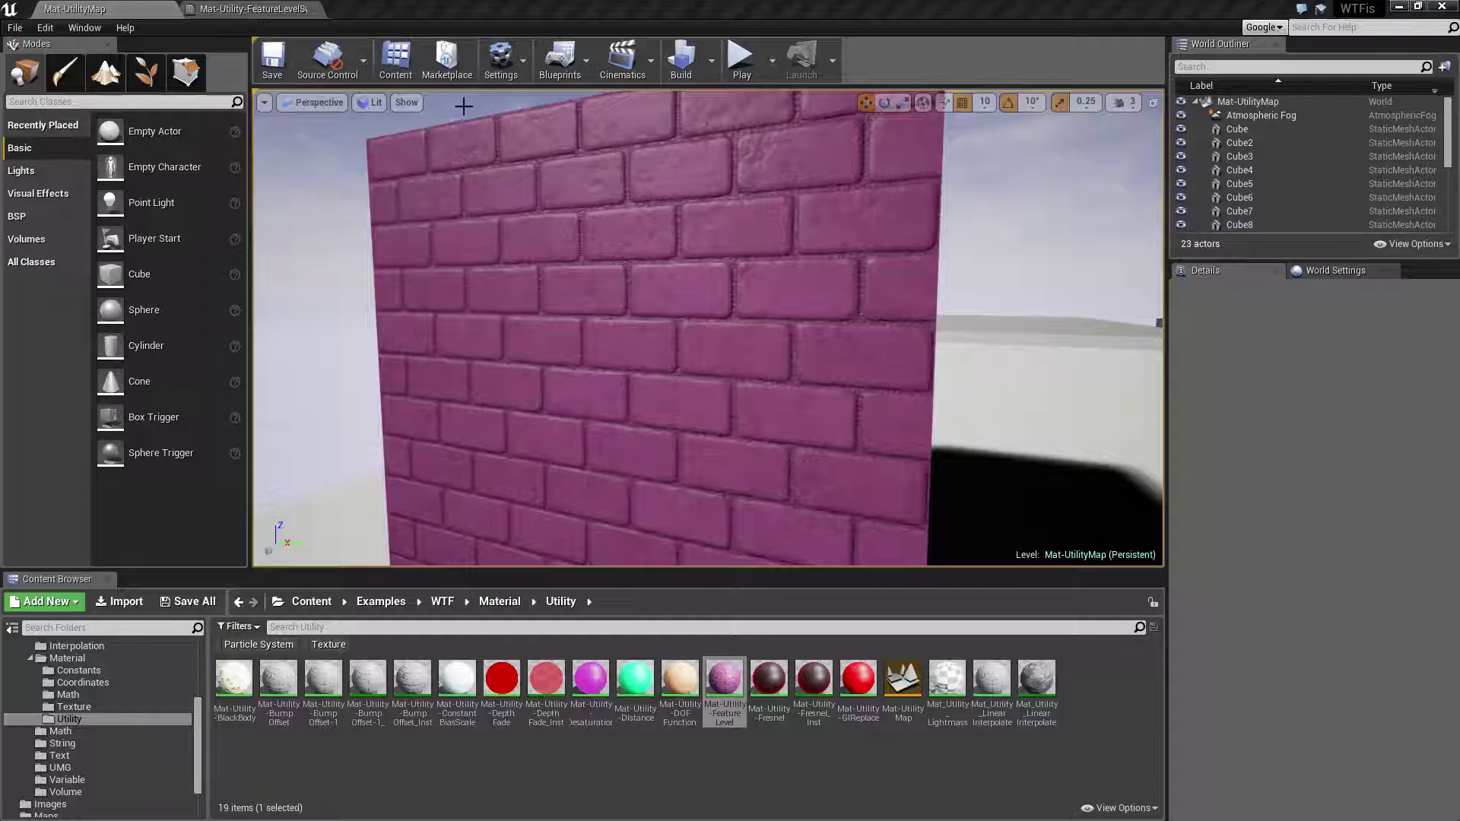
Look through the available preview rendering levels, including the Mobile / HTML5 platform previews.
left_click(518, 61)
mouse_move(609, 311)
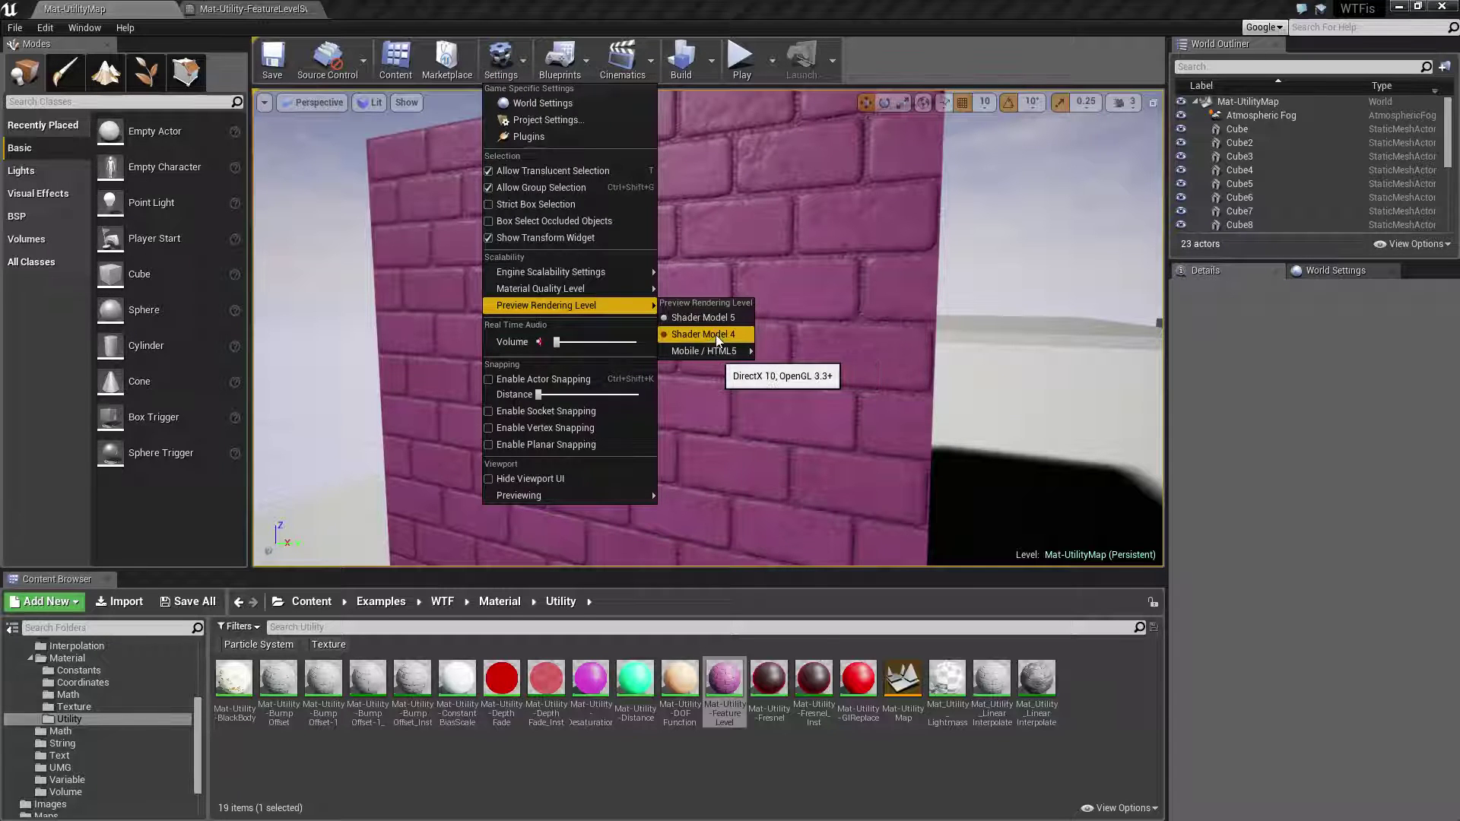
mouse_move(718, 351)
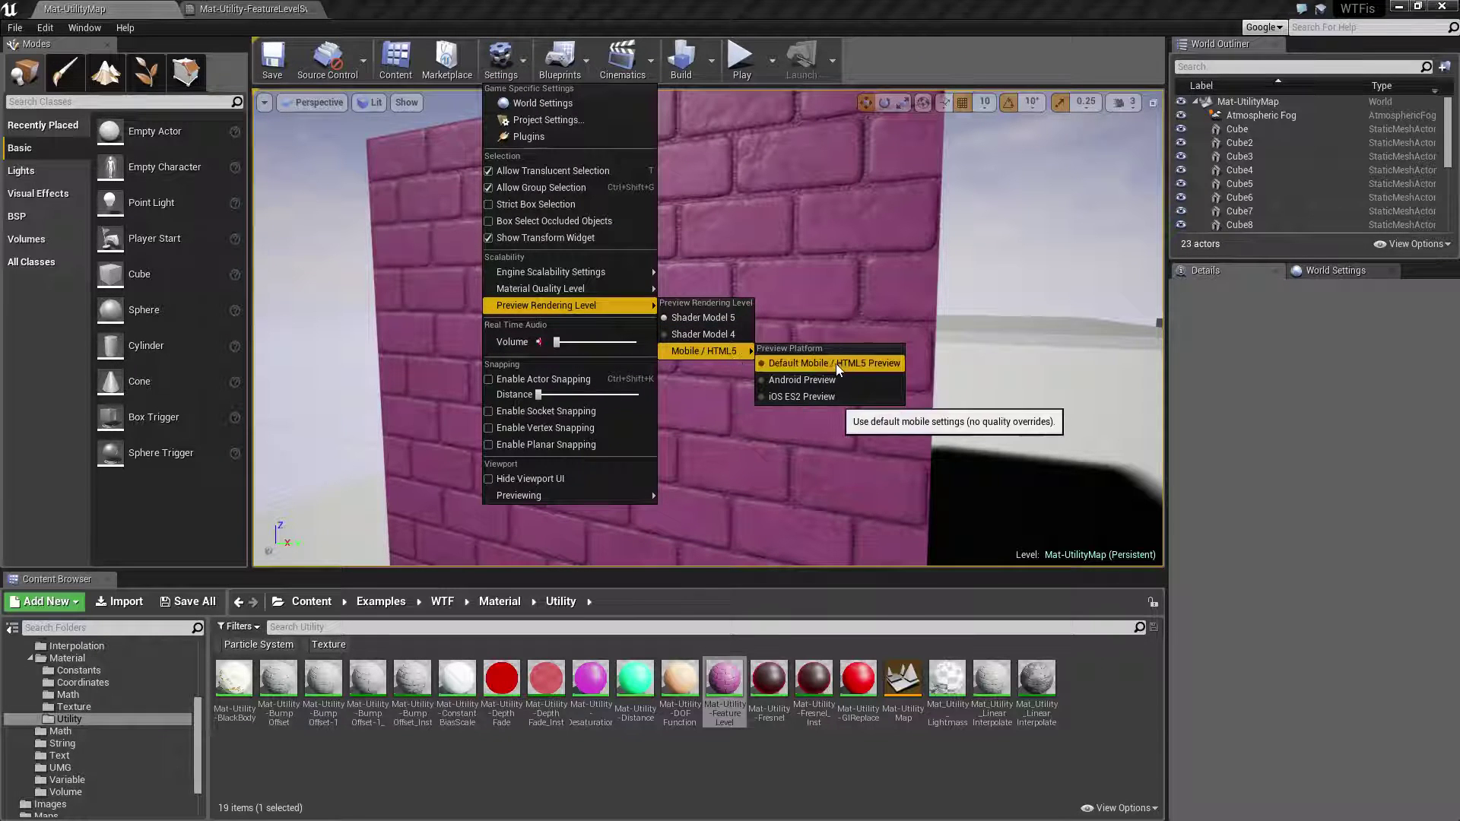
left_click(812, 394)
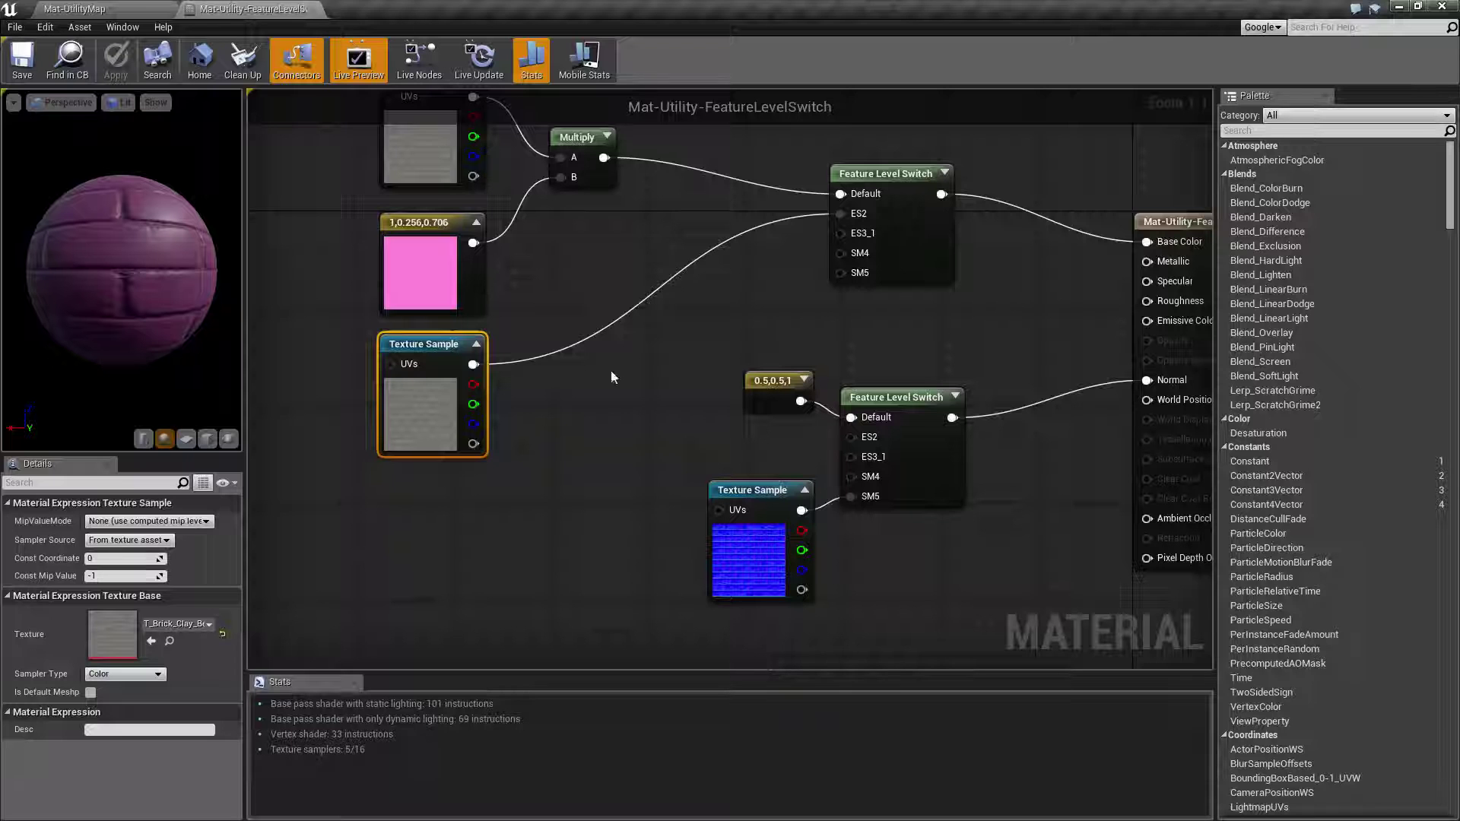
Examine the Feature Level Switch node feeding Base Color in the Mat-Utility-FeatureLevelSwitch material graph and its inputs for each feature level.
right_click_drag(618, 462, 742, 285)
left_click(698, 256)
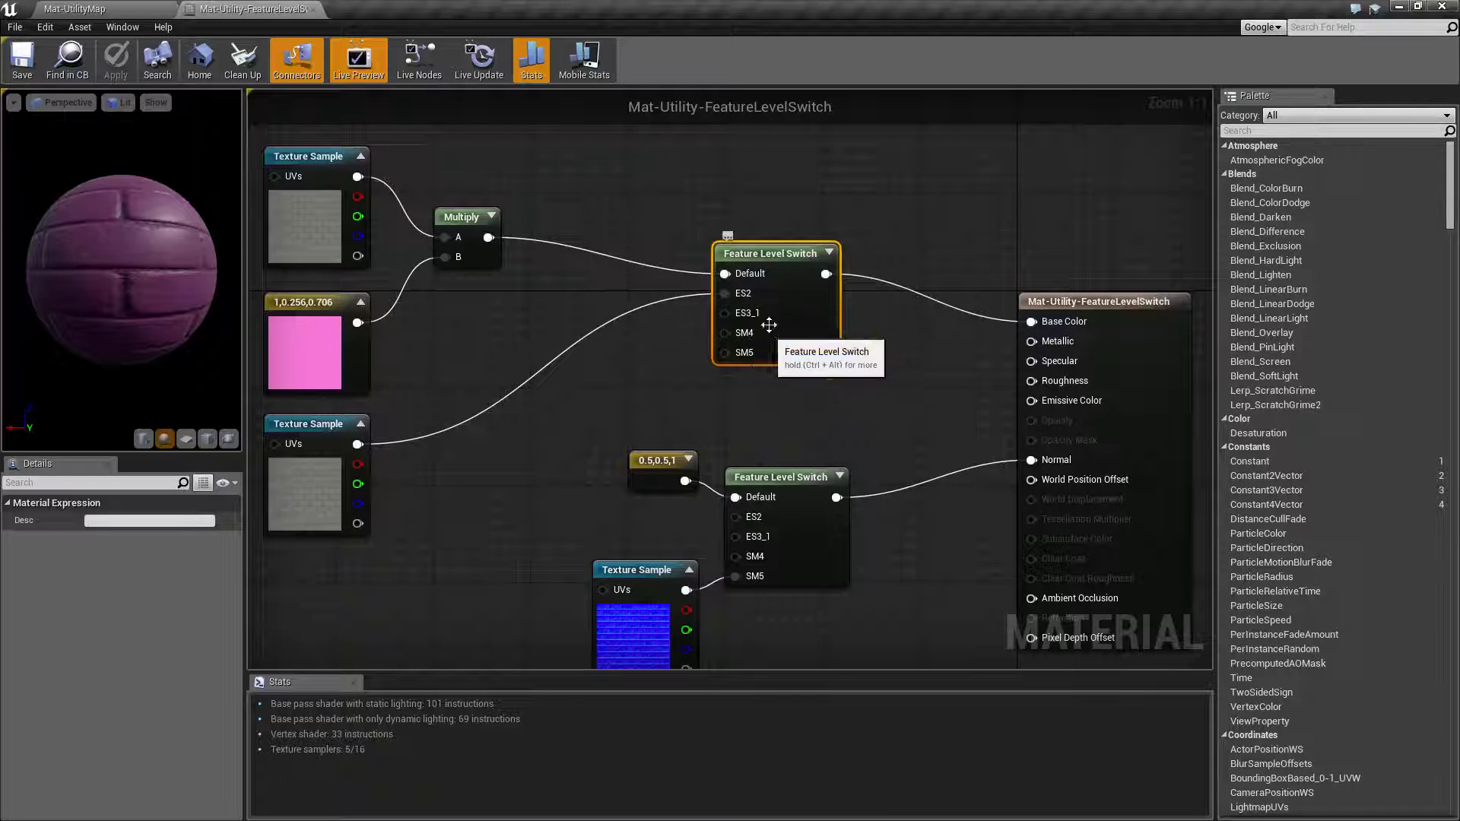
right_click_drag(673, 365, 727, 393)
left_click_drag(721, 198, 917, 422)
left_click(792, 415)
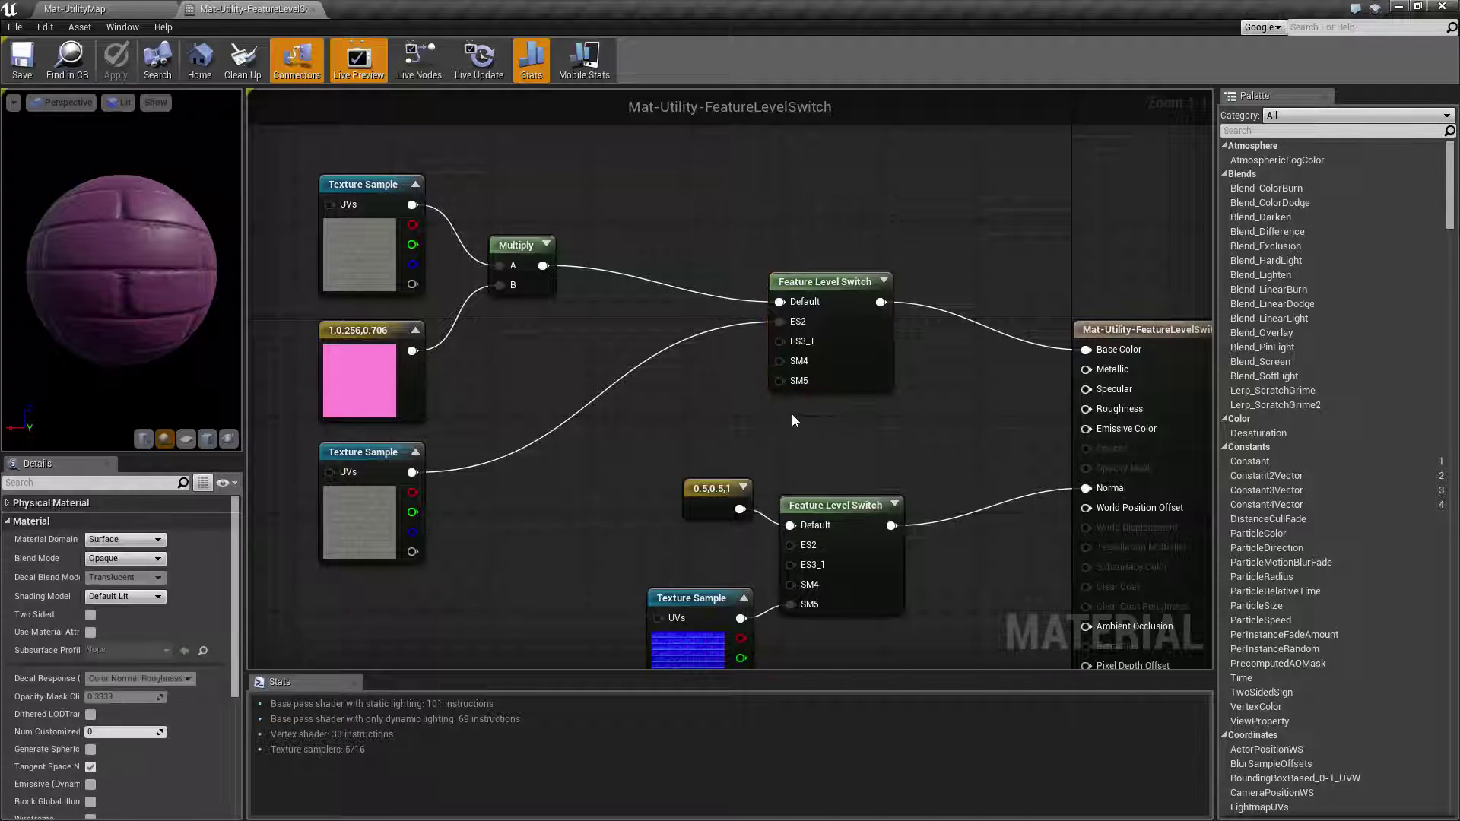
right_click_drag(896, 439, 810, 333)
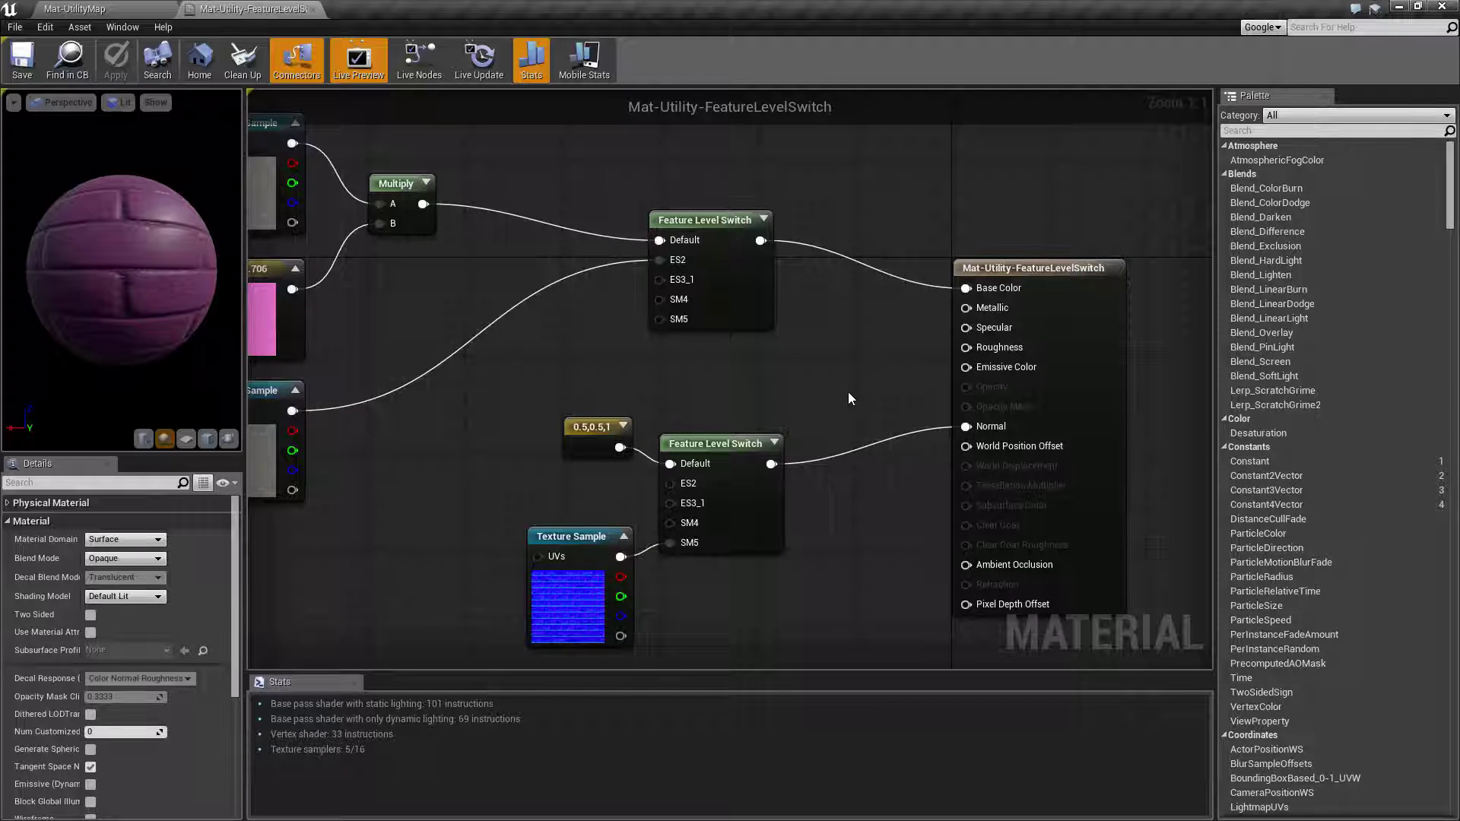
left_click(688, 220)
right_click_drag(734, 384, 832, 392)
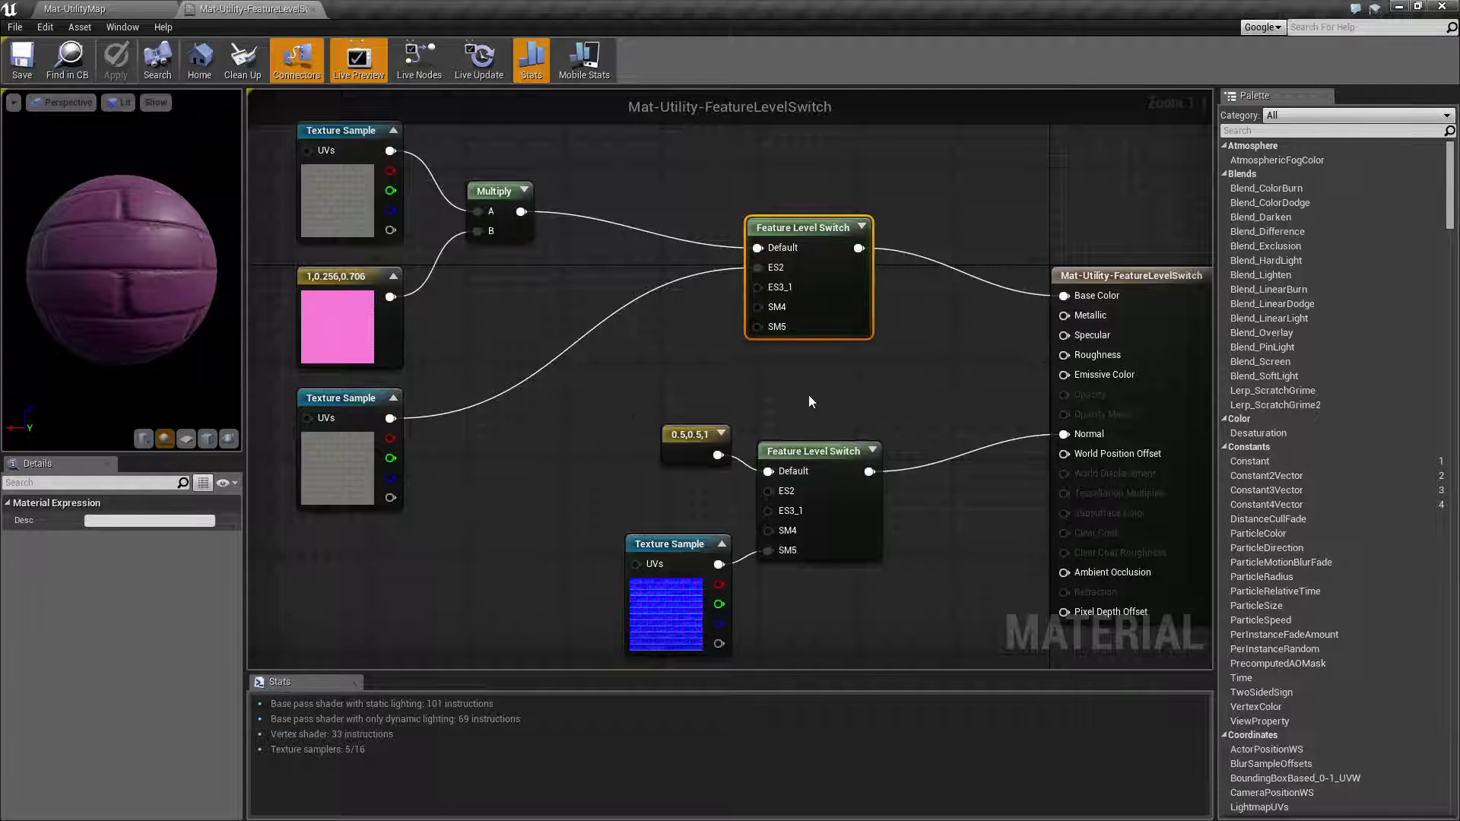
right_click_drag(812, 395, 810, 415)
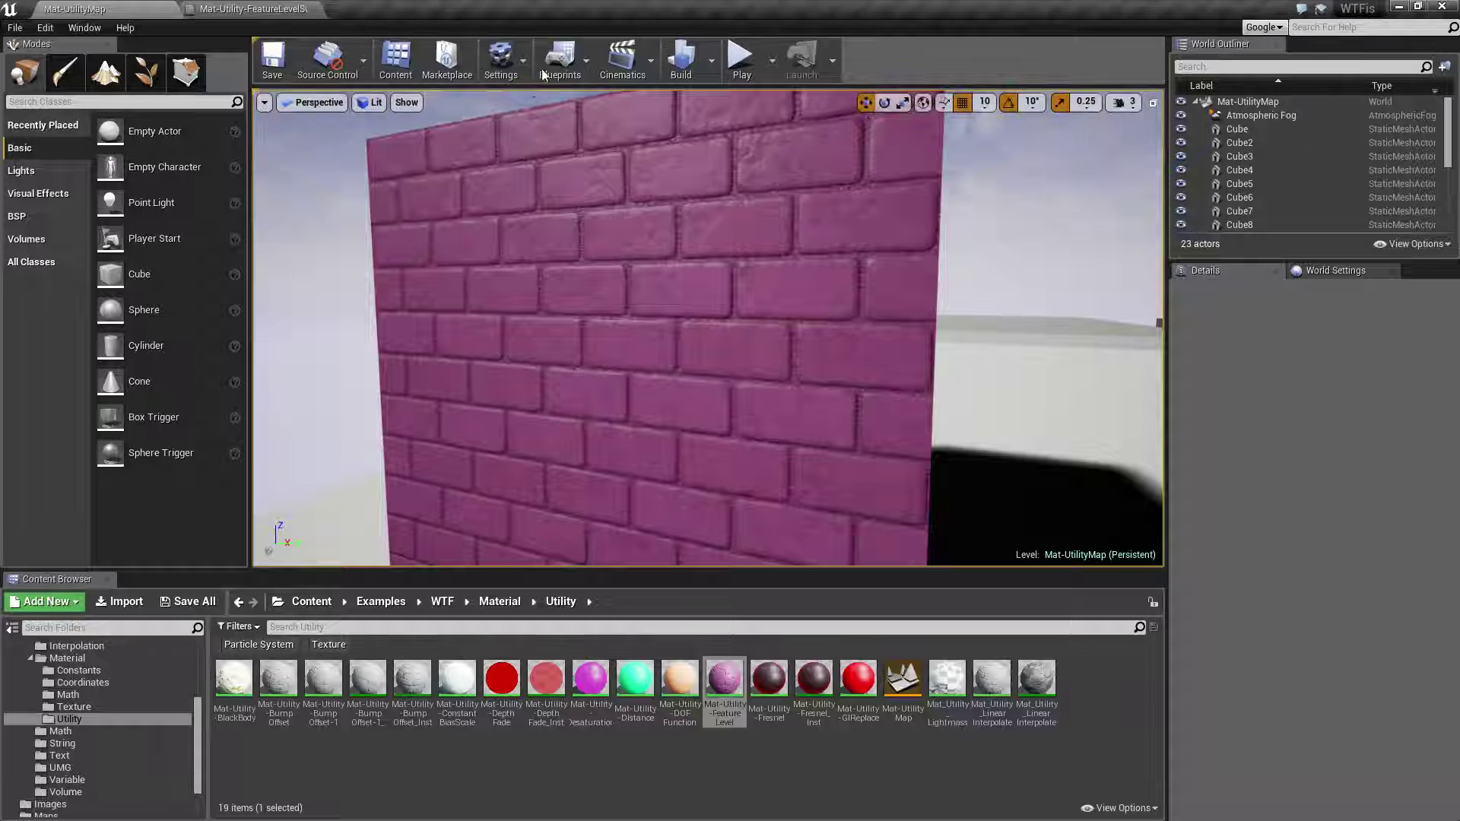
Check the Shader Model 5, Shader Model 4 and Mobile / HTML5 preview rendering options for the Mat-UtilityMap level.
left_click(525, 64)
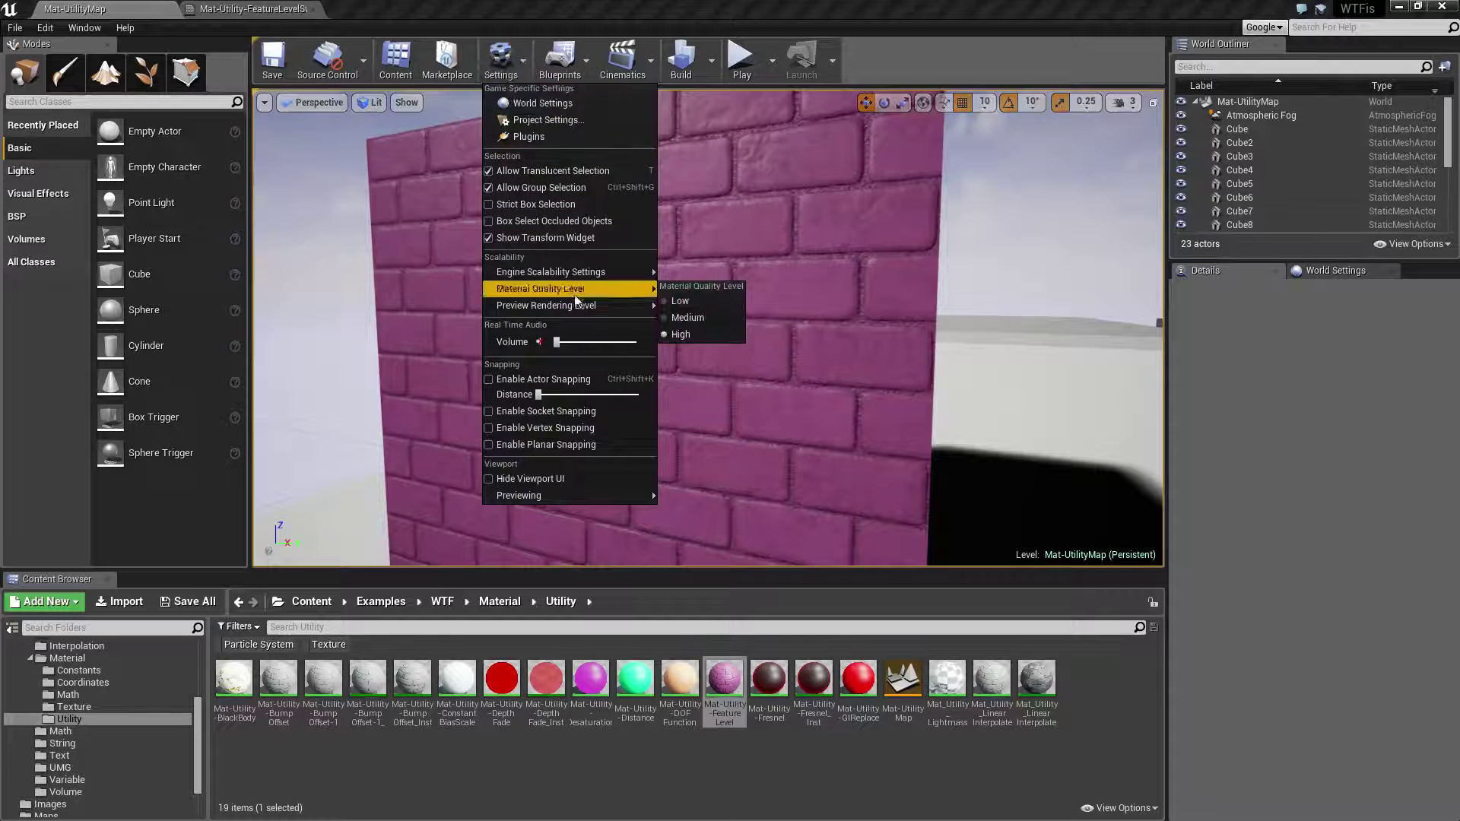
mouse_move(576, 305)
mouse_move(718, 350)
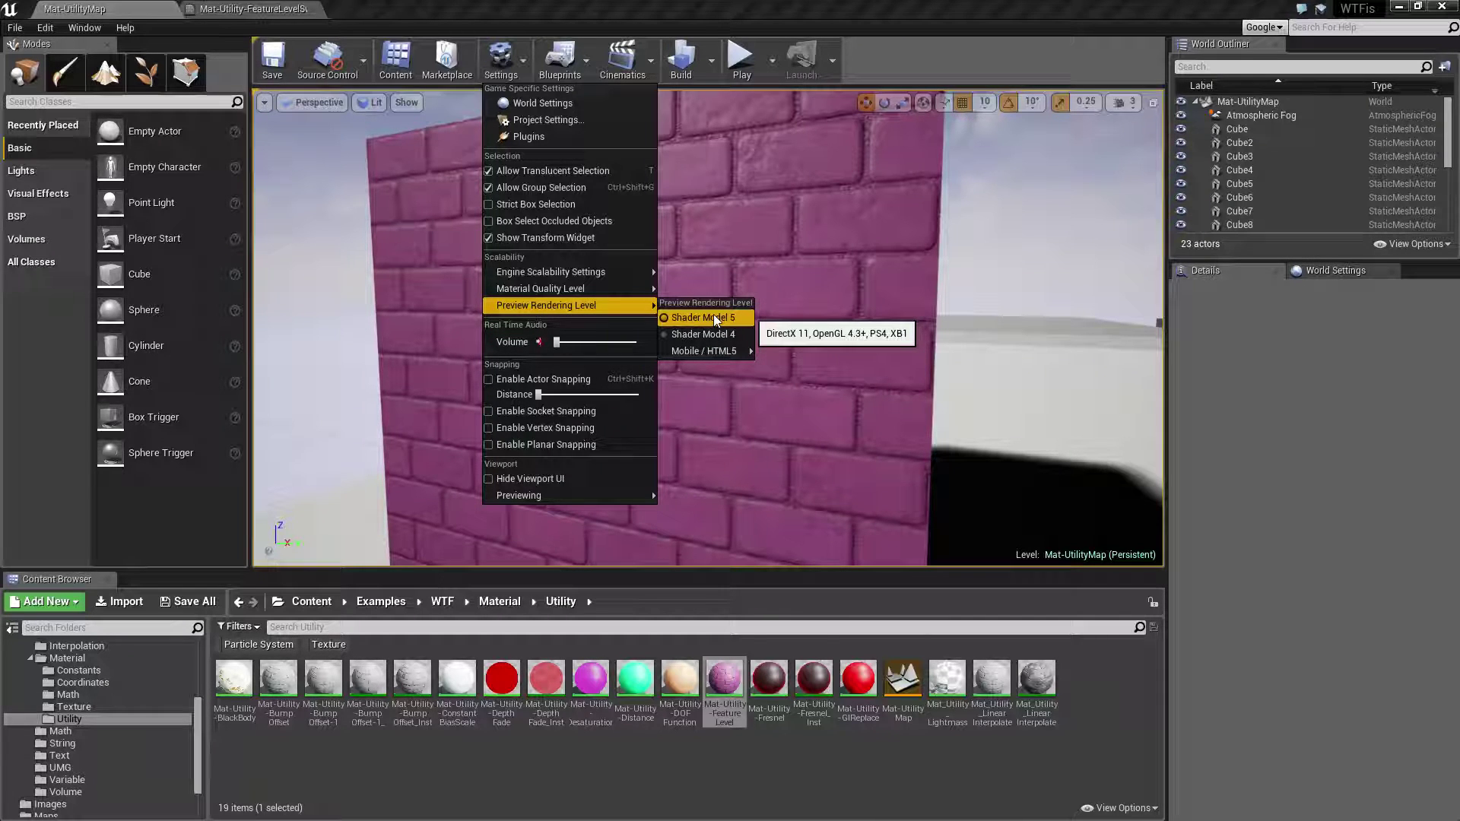
left_click(499, 6)
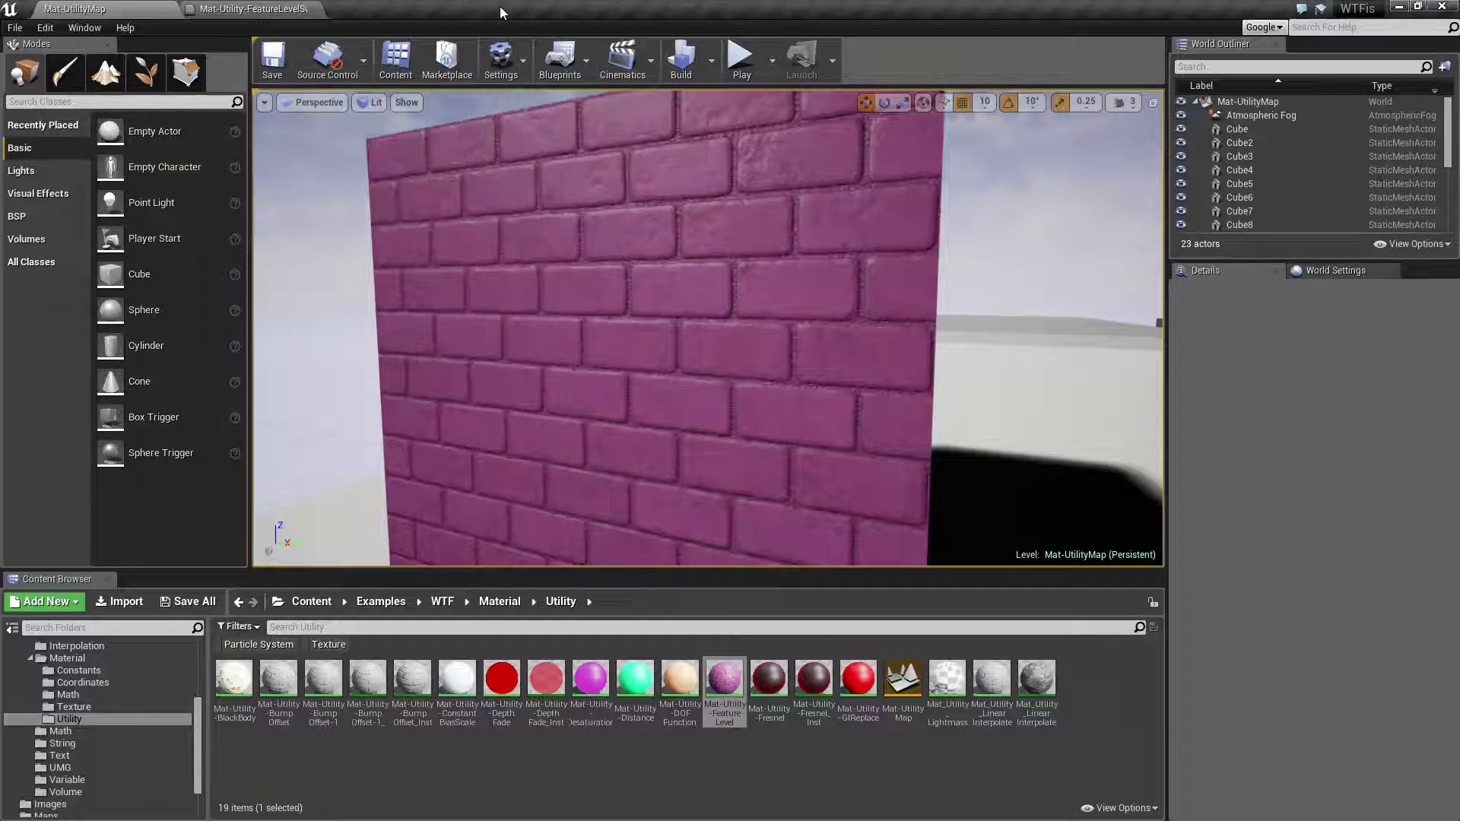
In the material graph, compare the pink Multiply branch with the plain brick Texture Sample connected to the switch's ES2 input.
left_click(243, 8)
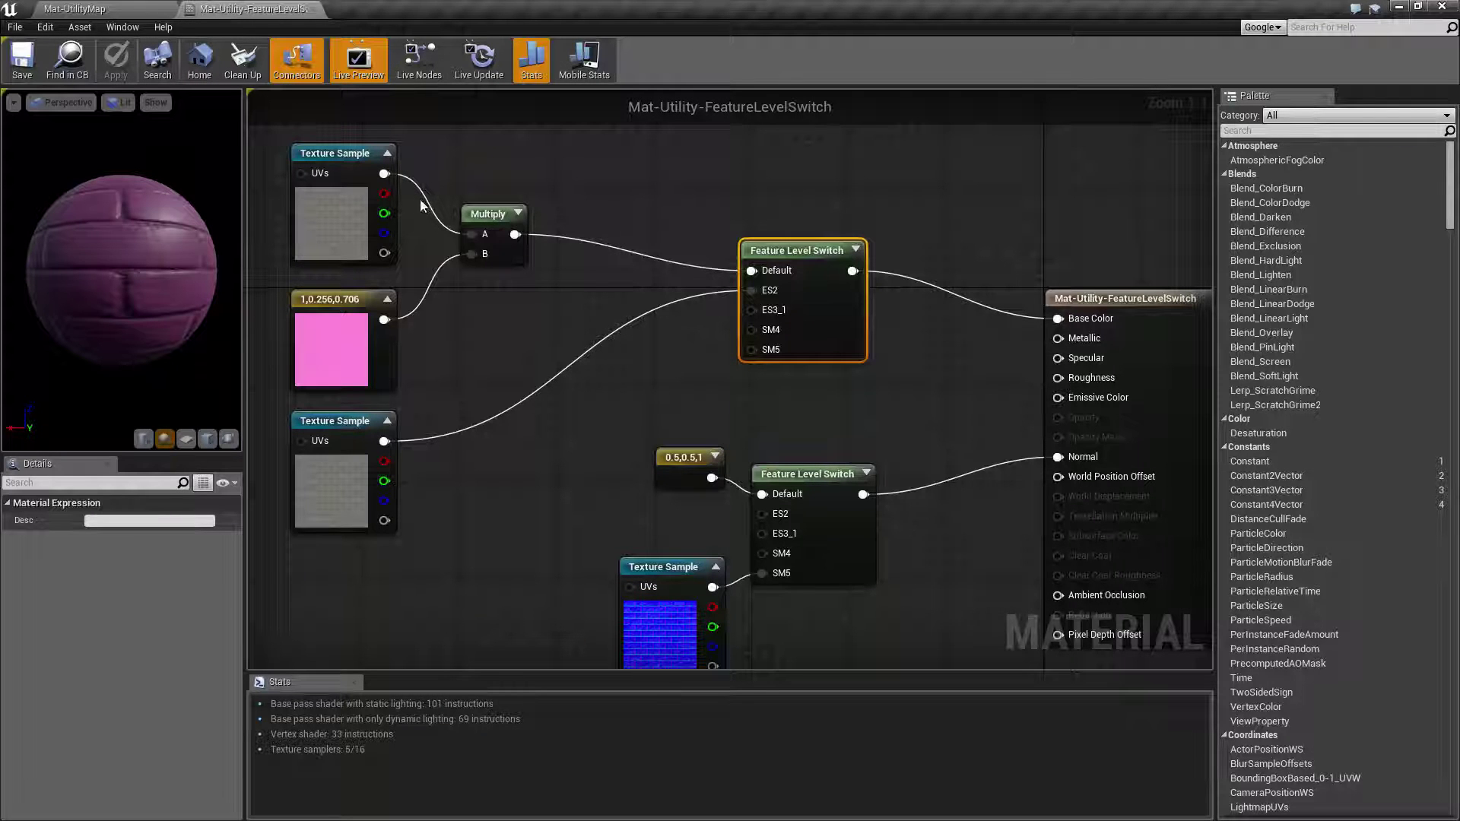
right_click_drag(628, 332, 644, 335)
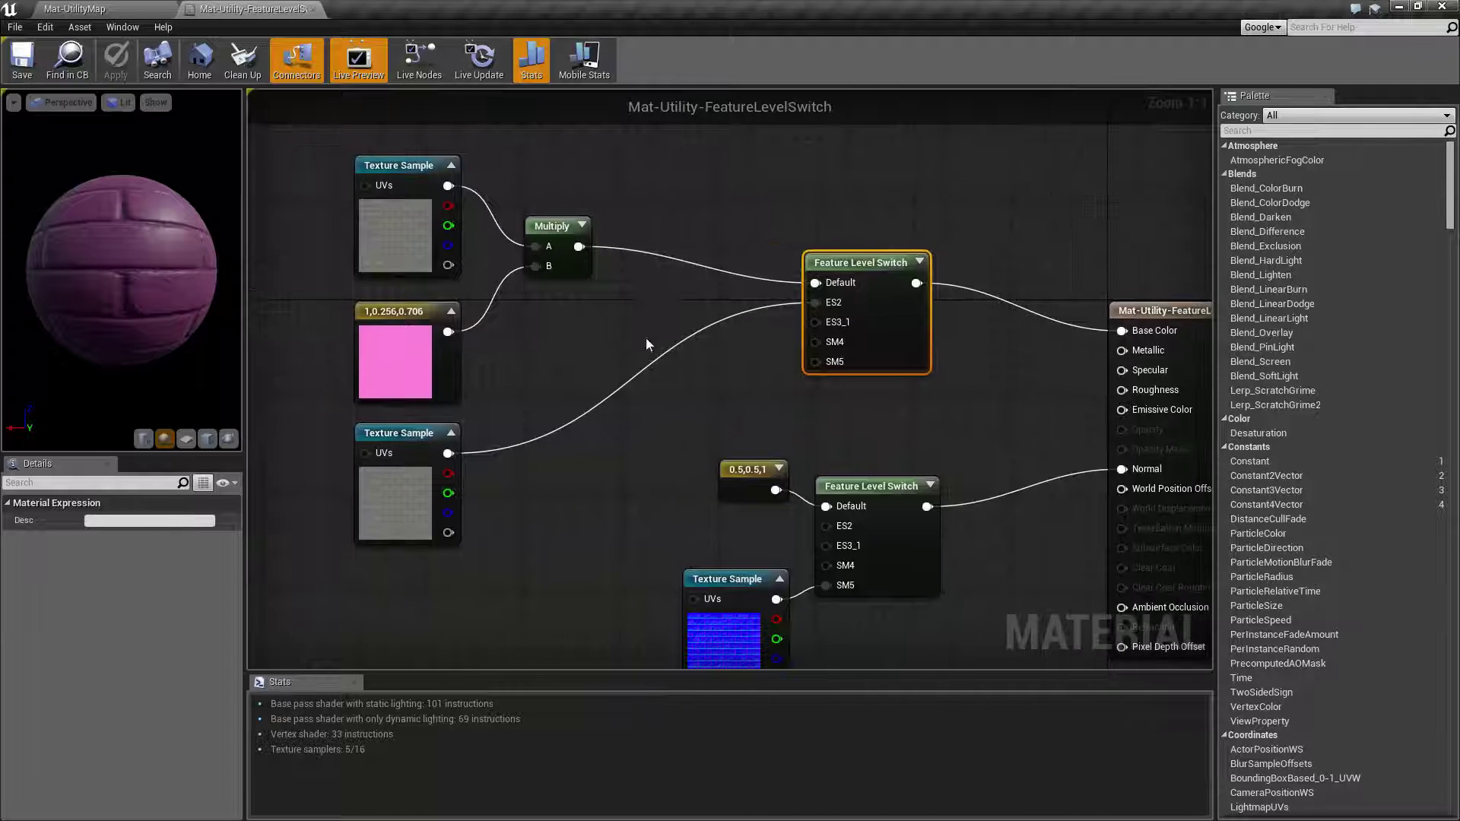
left_click_drag(318, 142, 572, 378)
right_click_drag(578, 352, 540, 348)
left_click_drag(744, 225, 901, 430)
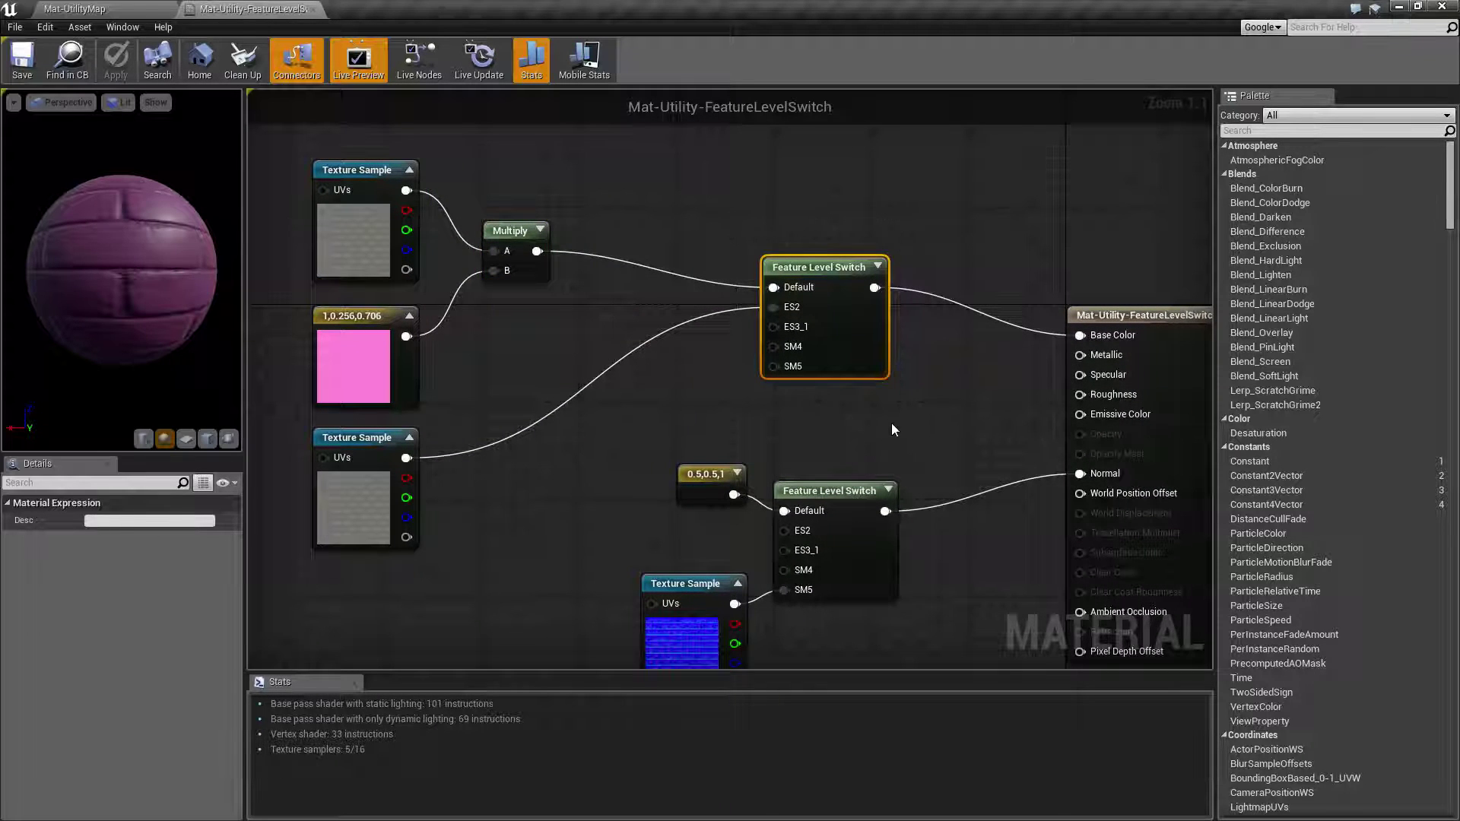
left_click(380, 479)
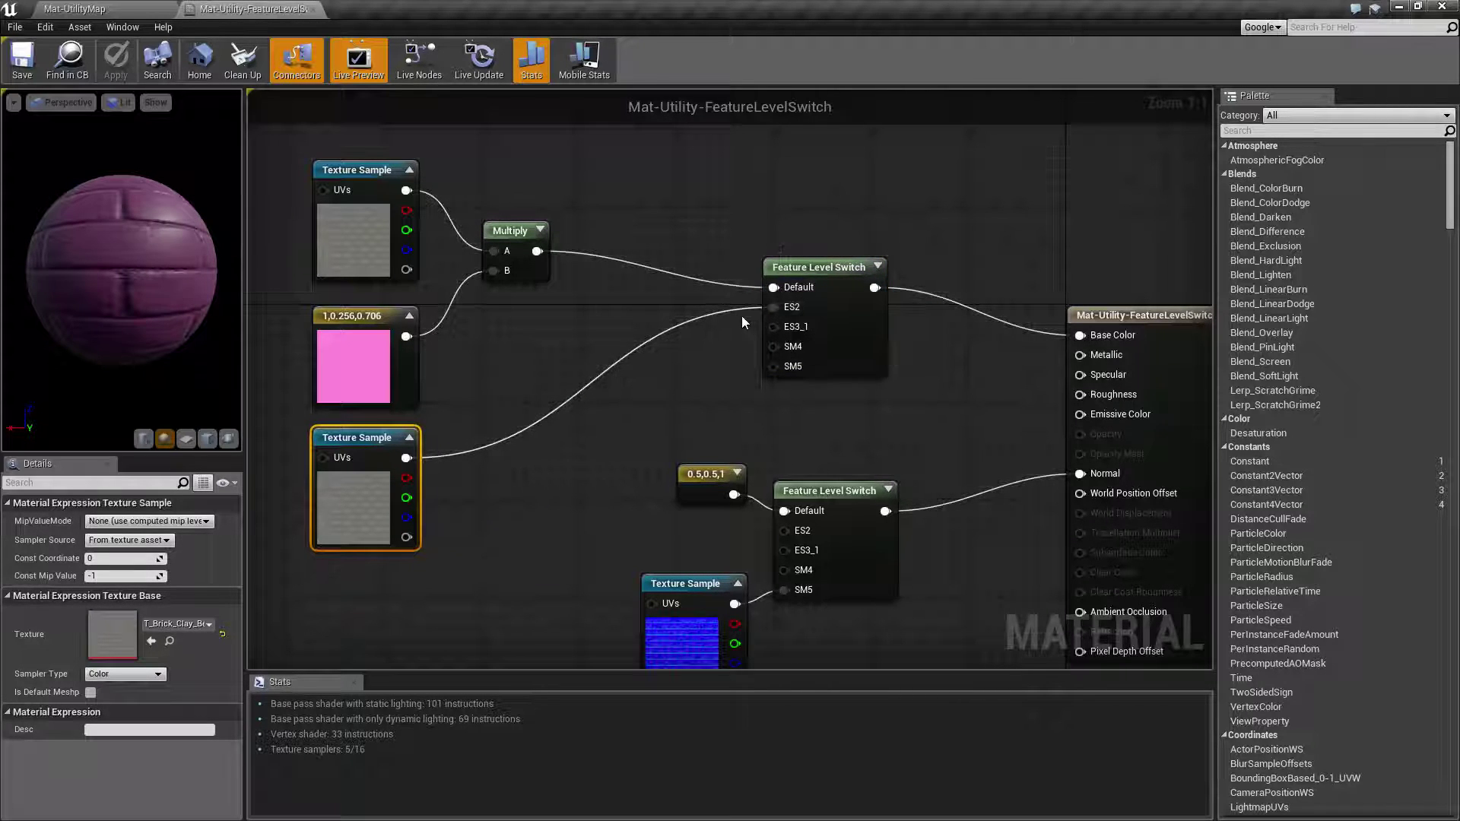
Examine the Texture Sample, pink constant and Multiply group feeding Default, and the separate Texture Sample feeding ES2.
right_click_drag(741, 316, 842, 338)
left_click_drag(597, 358, 373, 168)
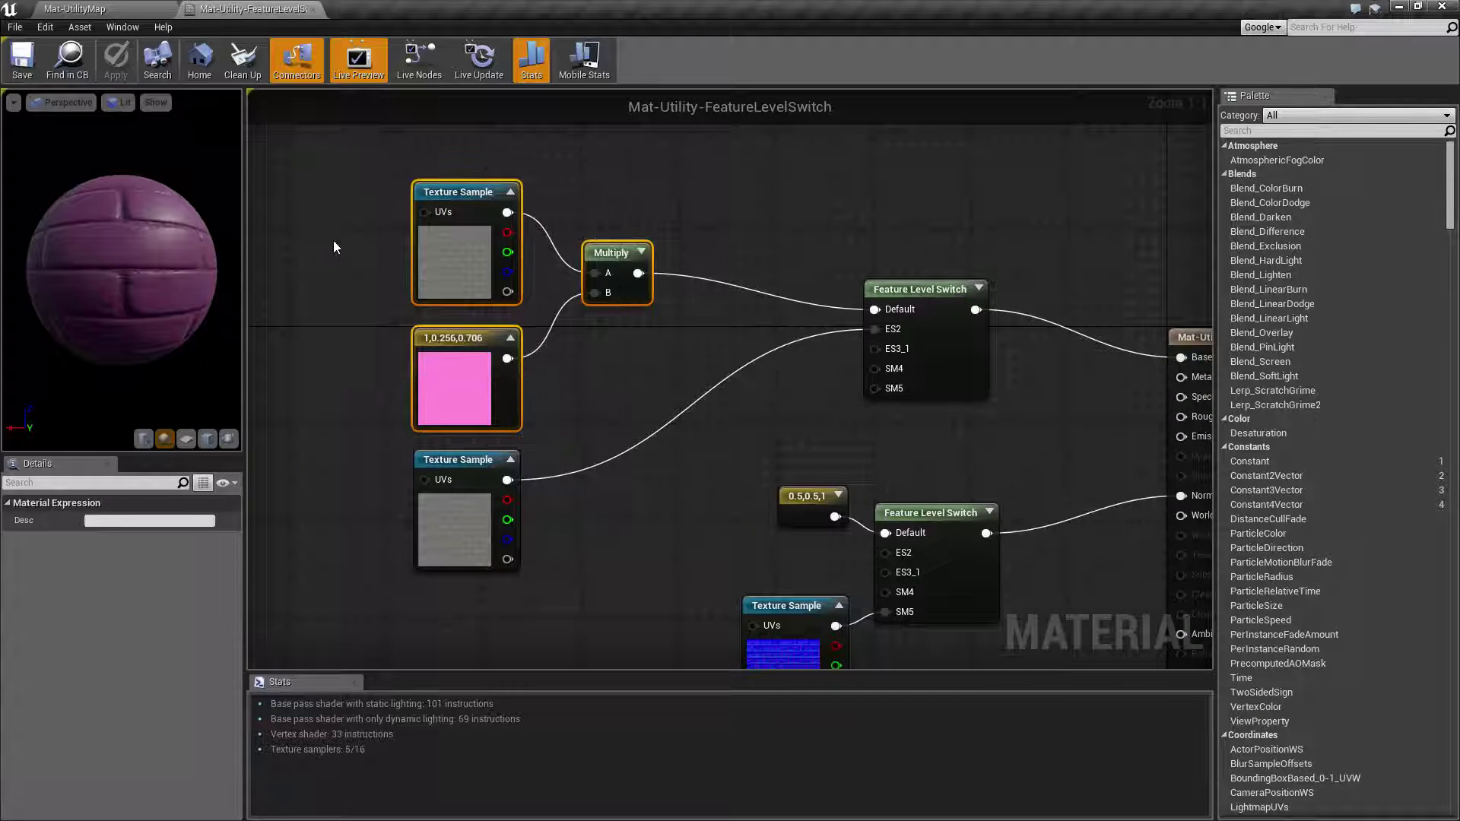
right_click_drag(327, 238, 434, 244)
left_click_drag(421, 222, 660, 381)
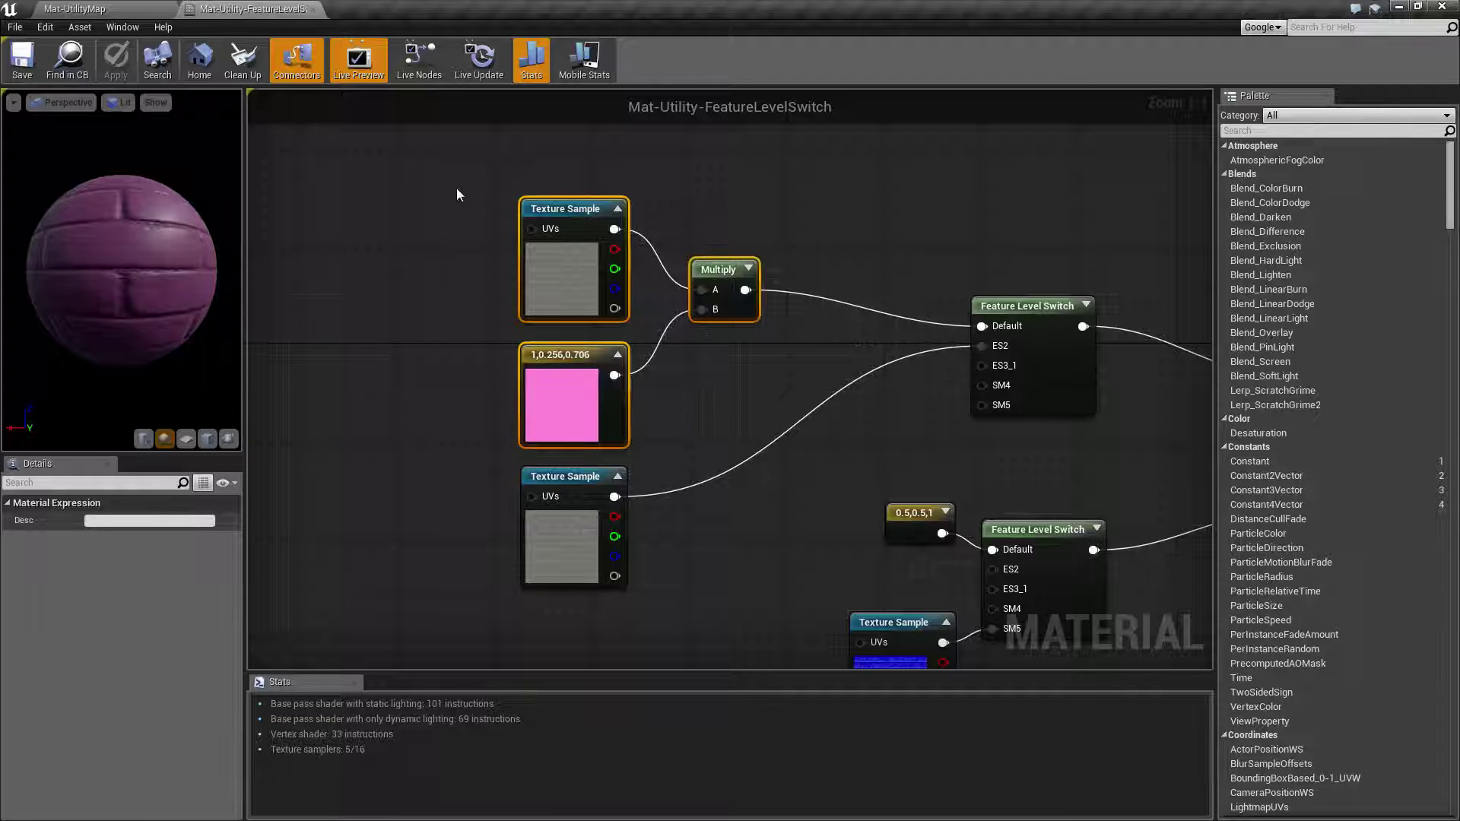
left_click_drag(429, 185, 717, 405)
left_click(717, 404)
left_click_drag(450, 466, 710, 569)
right_click_drag(712, 570, 624, 472)
right_click_drag(624, 368, 566, 343)
Set the preview rendering level of the Mat-UtilityMap level to iOS ES2 Preview and view the brick wall.
left_click(90, 9)
mouse_move(663, 329)
right_mouse_down()
mouse_move(754, 389)
mouse_move(662, 329)
right_mouse_up()
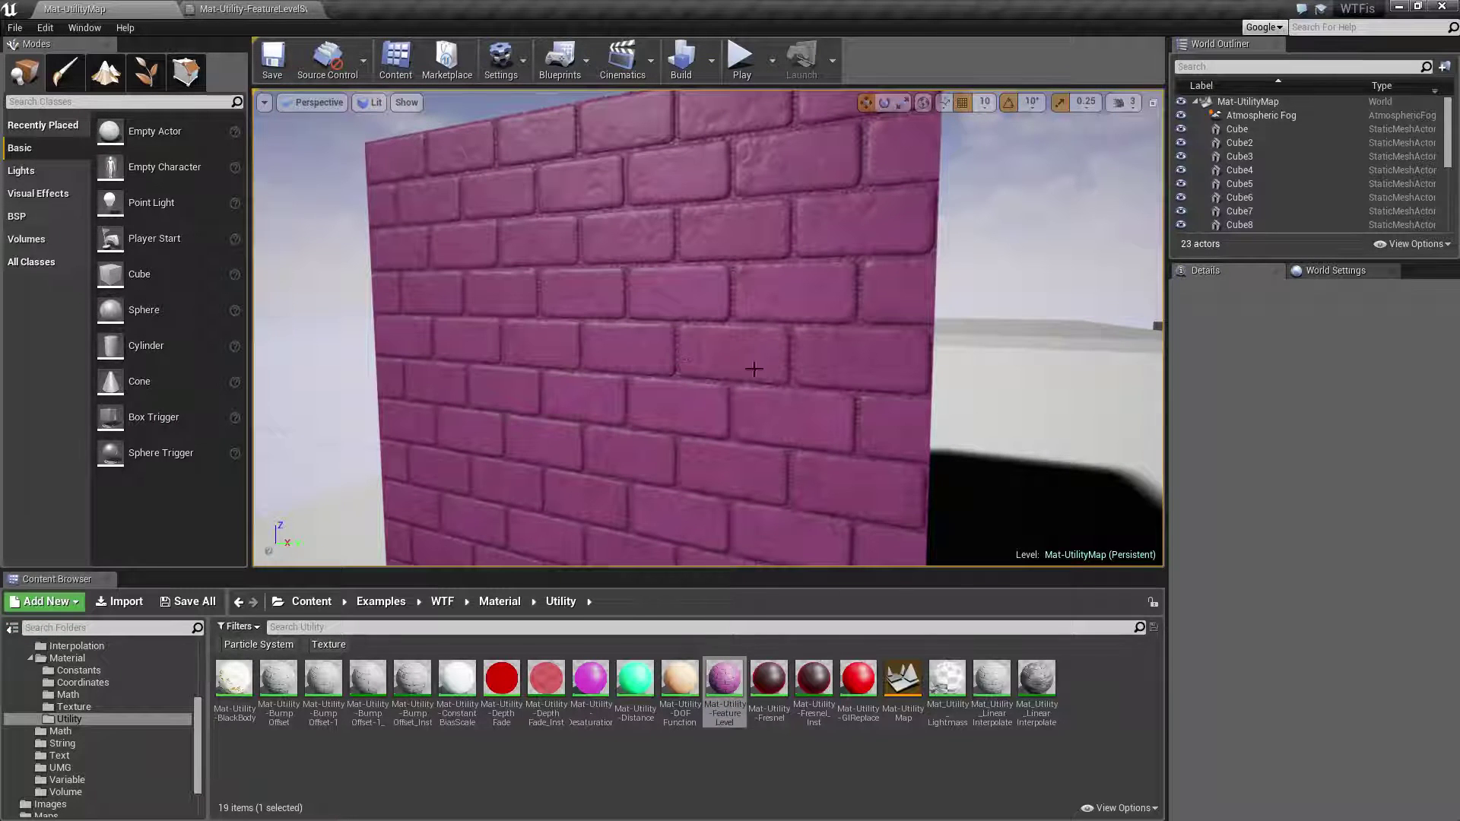
mouse_move(773, 365)
right_mouse_down()
mouse_move(989, 365)
mouse_move(708, 358)
mouse_move(773, 365)
right_mouse_up()
mouse_move(639, 309)
right_mouse_down()
mouse_move(578, 310)
mouse_move(638, 309)
right_mouse_up()
left_click(501, 61)
mouse_move(600, 307)
mouse_move(719, 349)
left_click(794, 398)
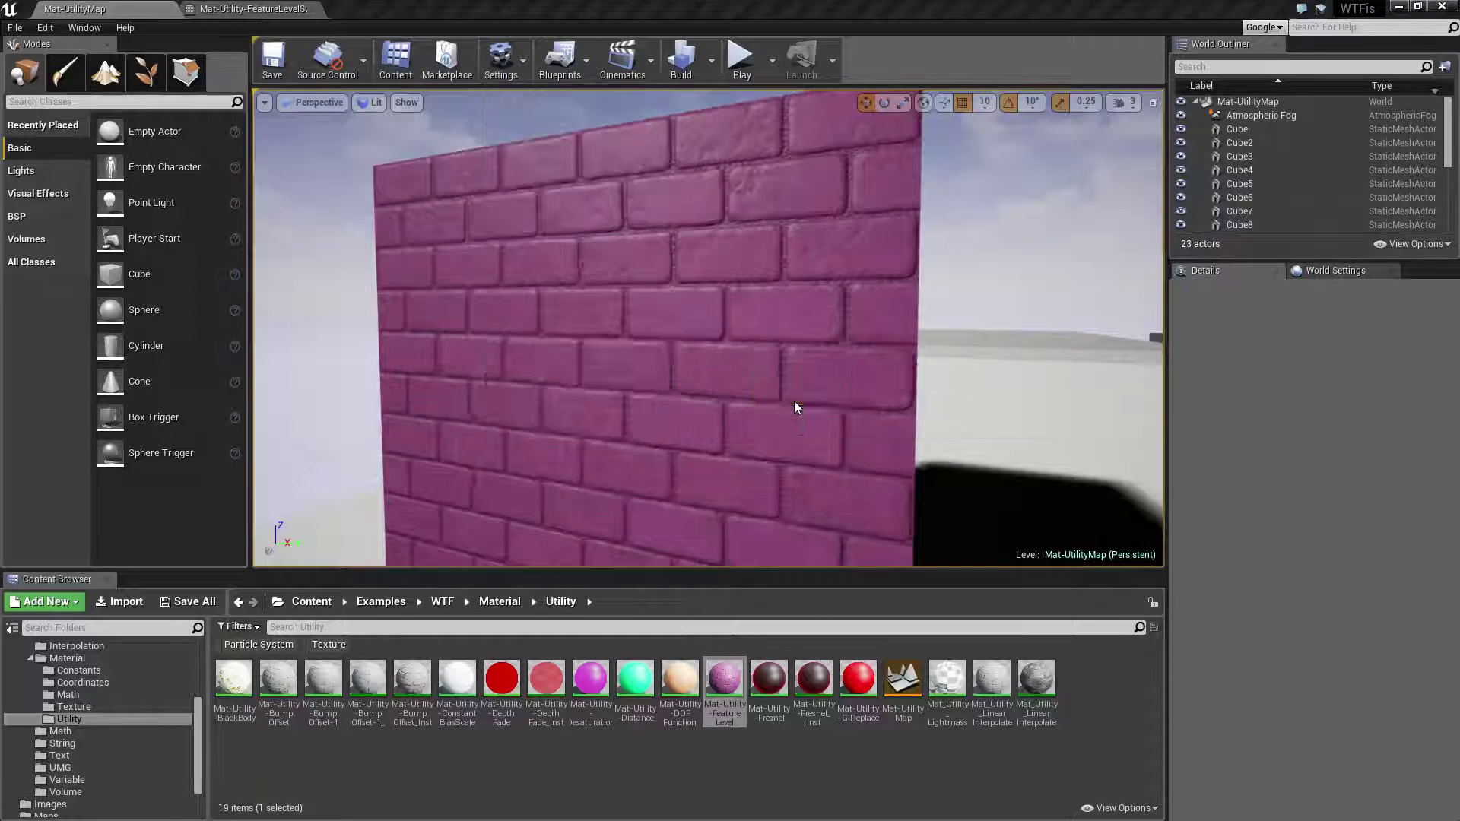
right_click_drag(668, 385, 743, 283)
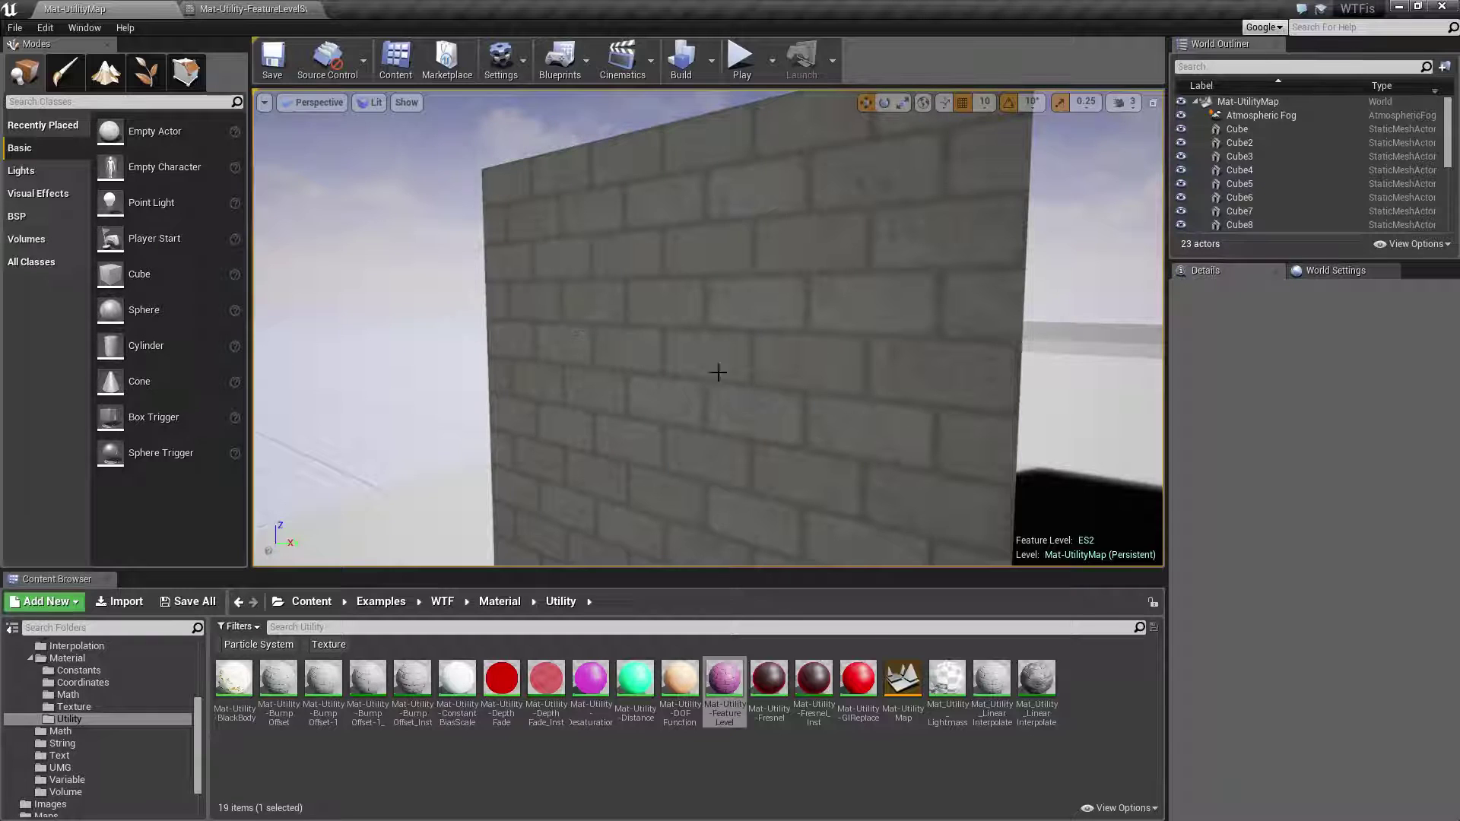
Examine the base color branches in the material graph and the Feature Level Switch group that drives the Normal input.
left_click(251, 9)
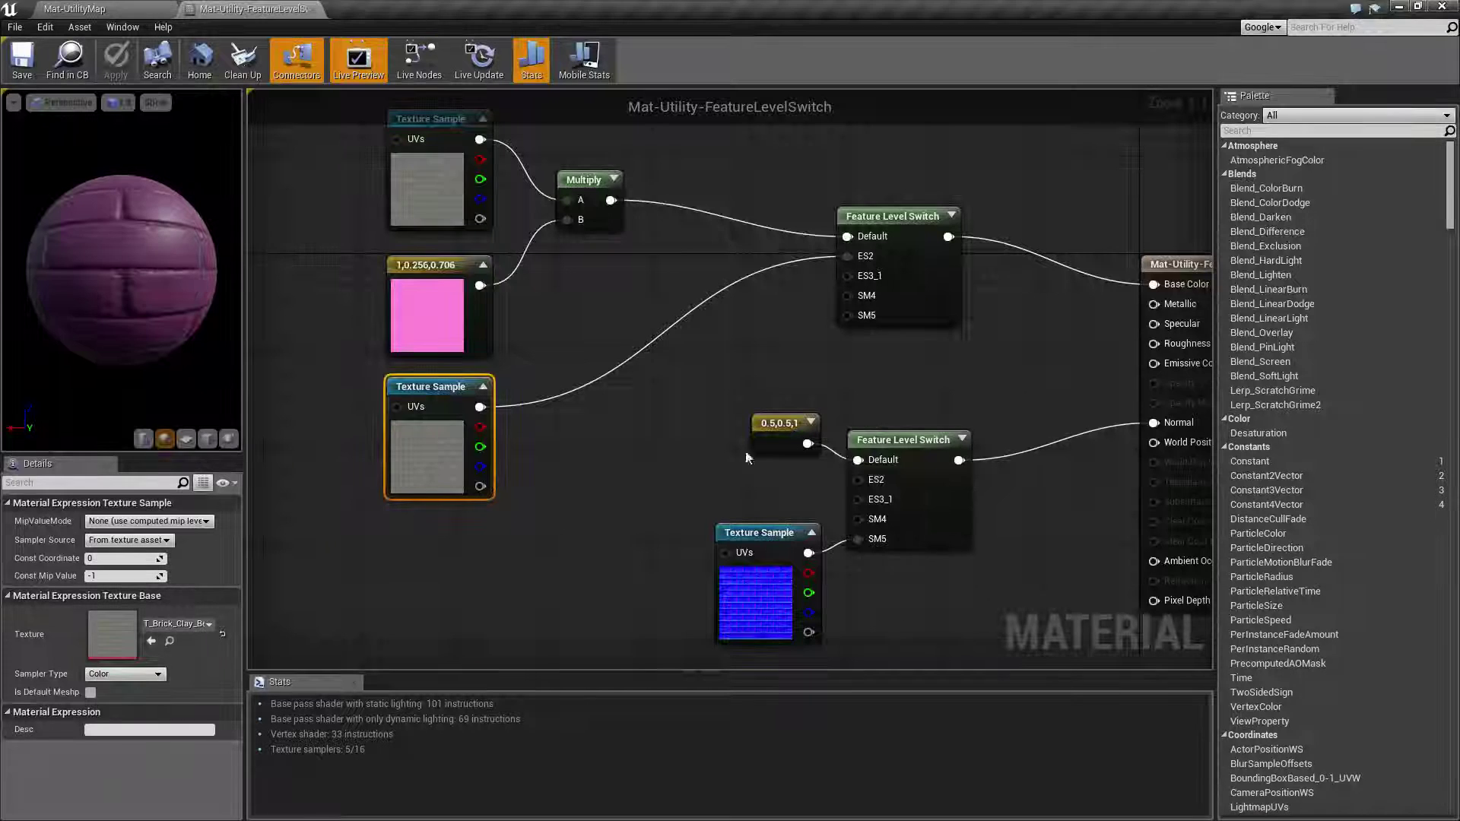
right_click_drag(808, 356, 746, 401)
left_click_drag(756, 199, 900, 283)
left_click_drag(309, 140, 560, 362)
left_click(717, 341)
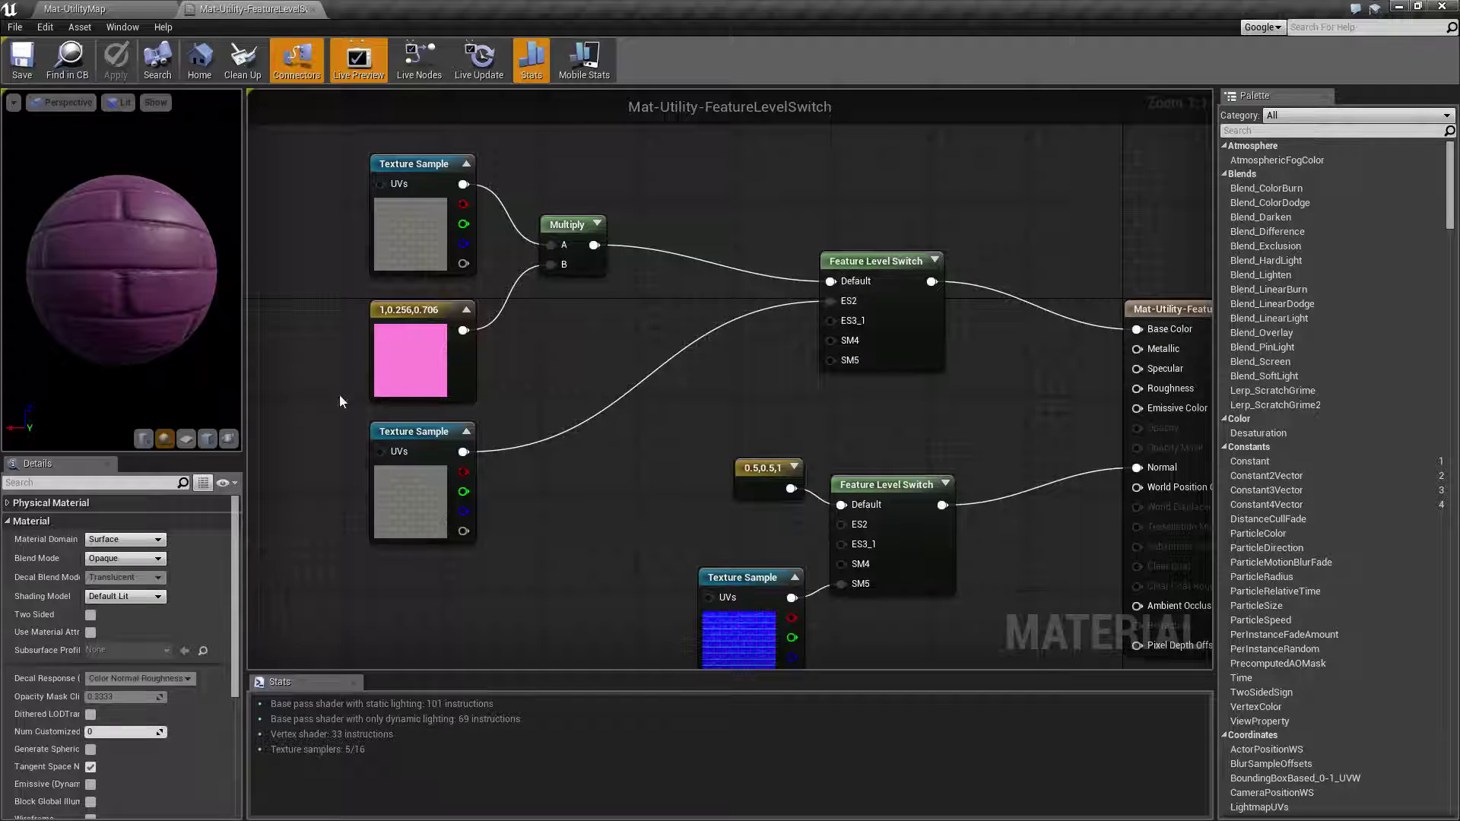
left_click_drag(323, 424, 598, 600)
left_click(588, 526)
right_click_drag(589, 525, 518, 389)
left_click_drag(872, 535, 586, 370)
right_click_drag(586, 370, 575, 375)
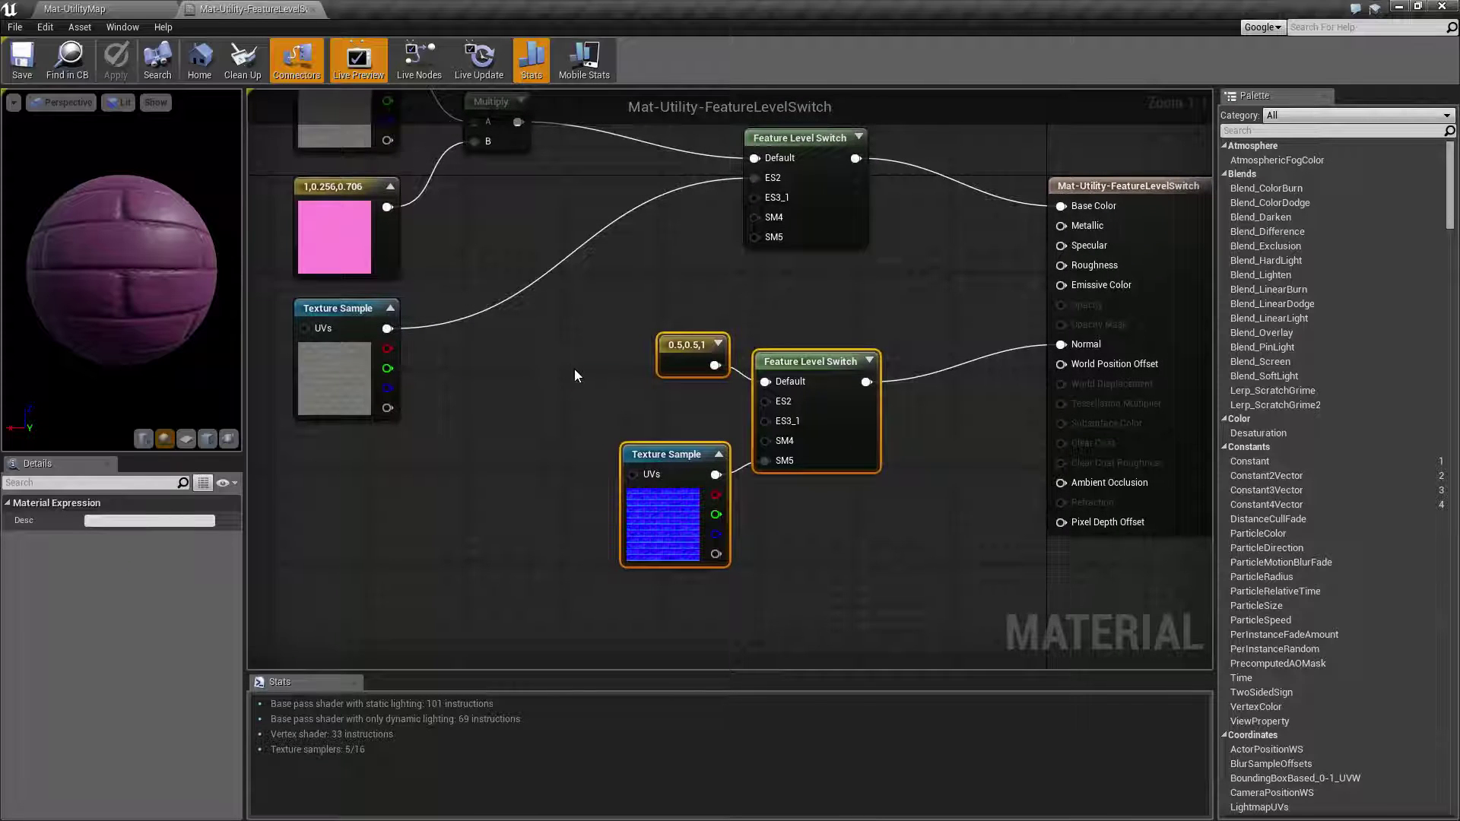
Disconnect the 0.5,0.5,1 constant from the Default input of the normal's Feature Level Switch and reconnect it.
left_click(765, 381, "alt")
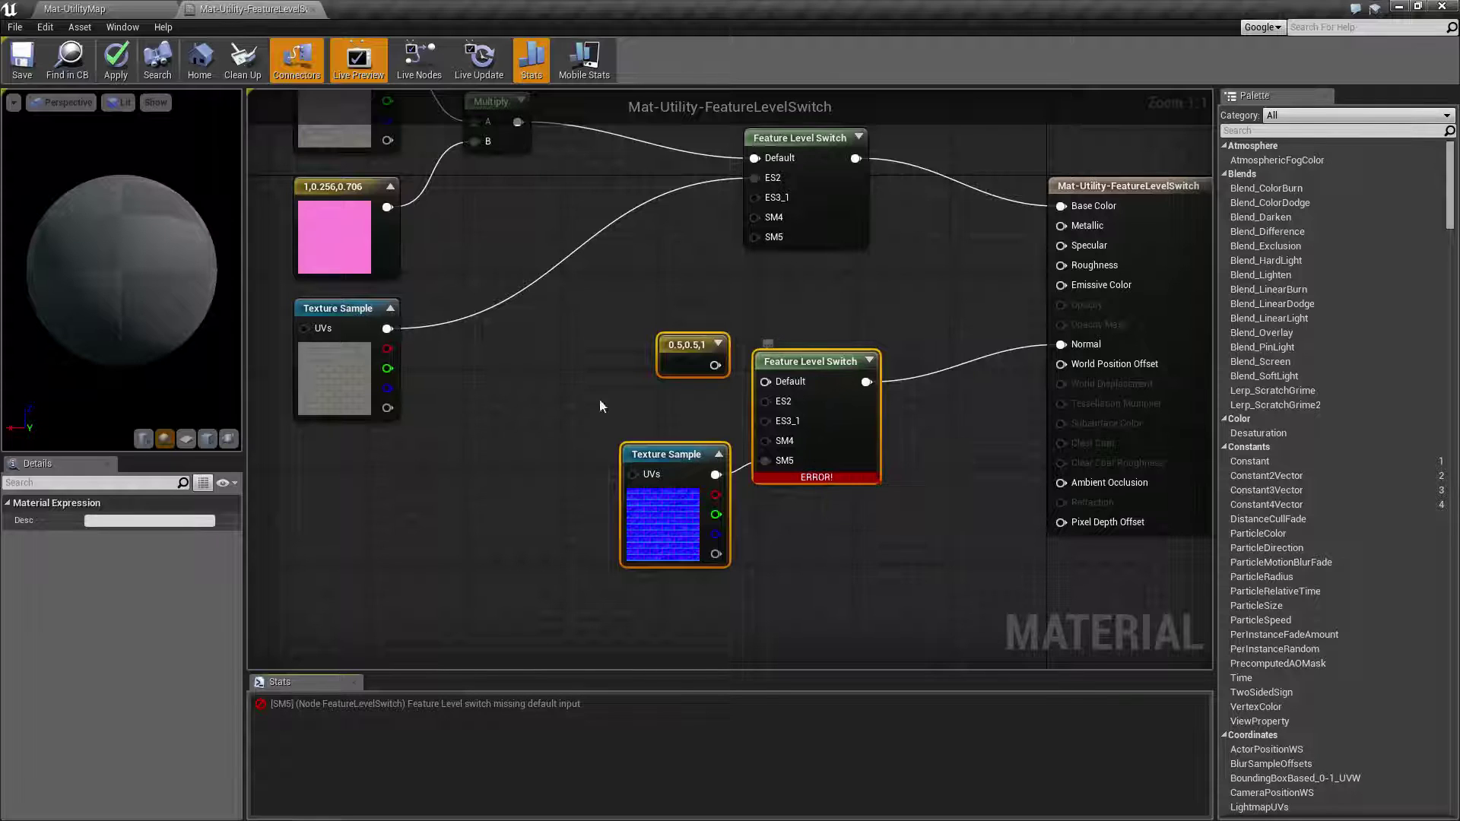
mouse_move(552, 415)
left_mouse_down()
mouse_move(819, 578)
mouse_move(613, 424)
left_mouse_up()
left_click(948, 356)
left_click_drag(977, 292, 1095, 387)
left_click(795, 306)
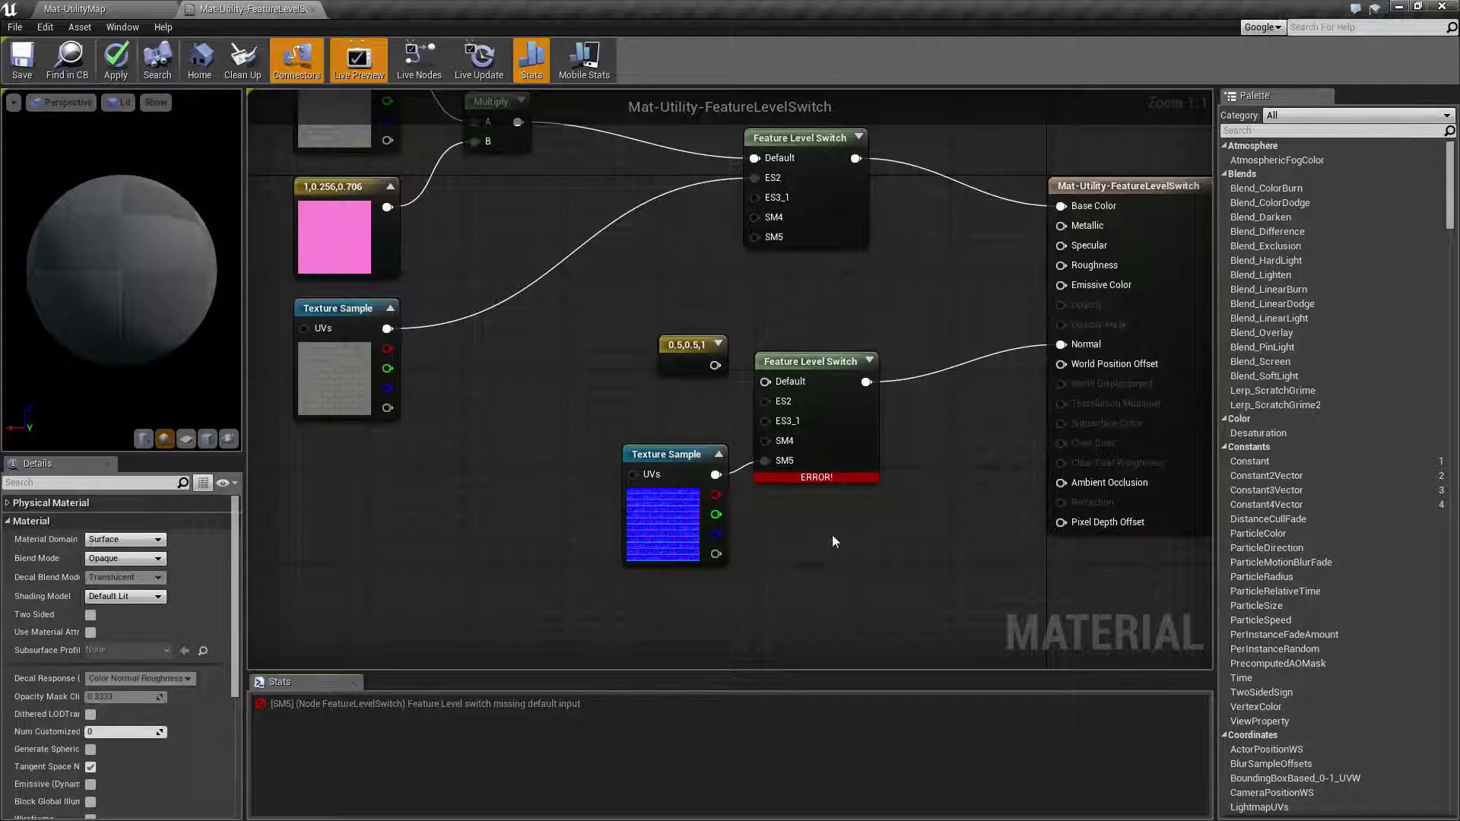
left_click_drag(715, 365, 767, 383)
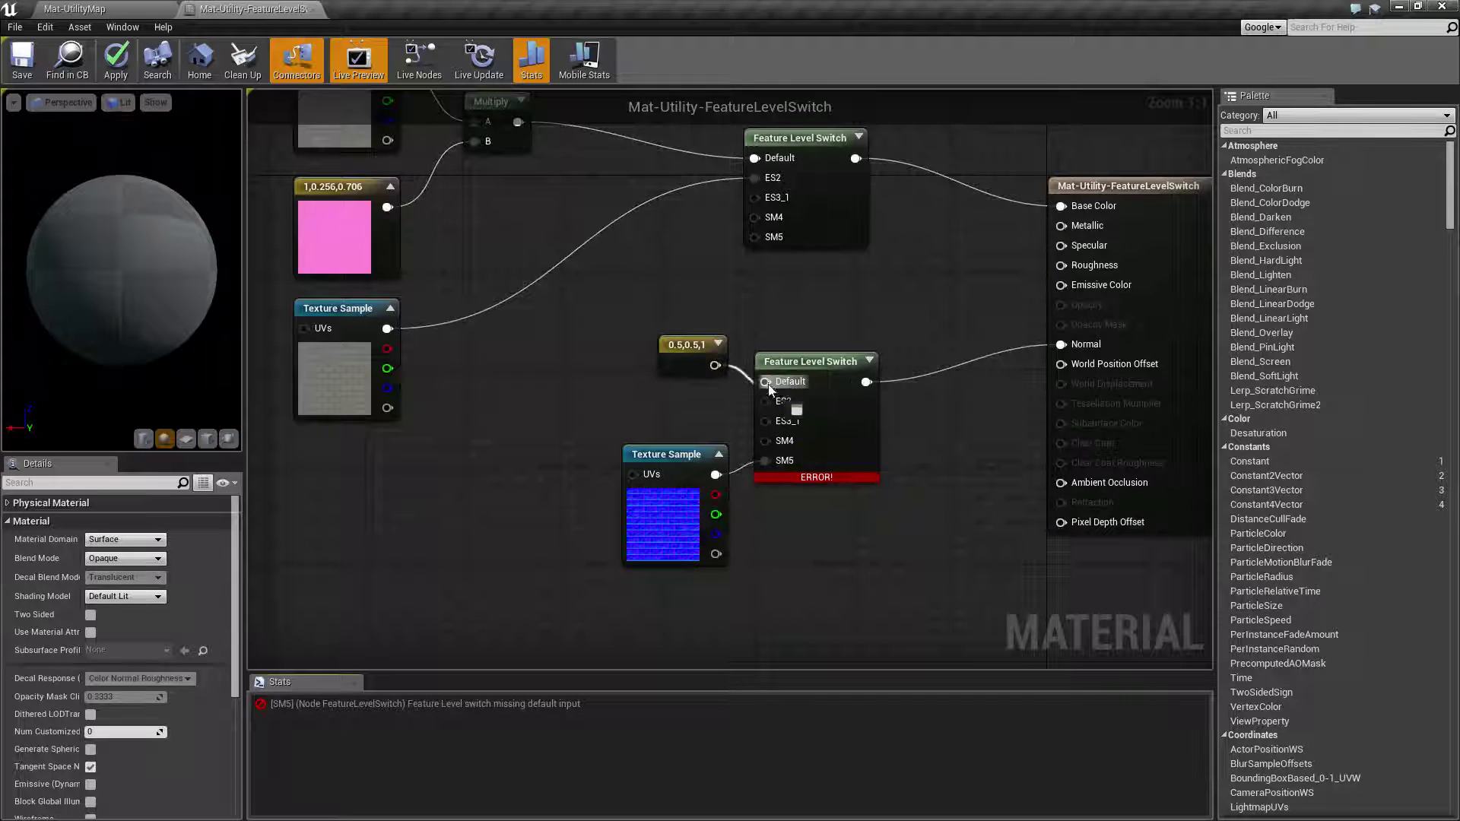
Inspect the 0.5,0.5,1 constant, the normal's Feature Level Switch and the normal map Texture Sample on its SM5 input.
left_click(686, 356)
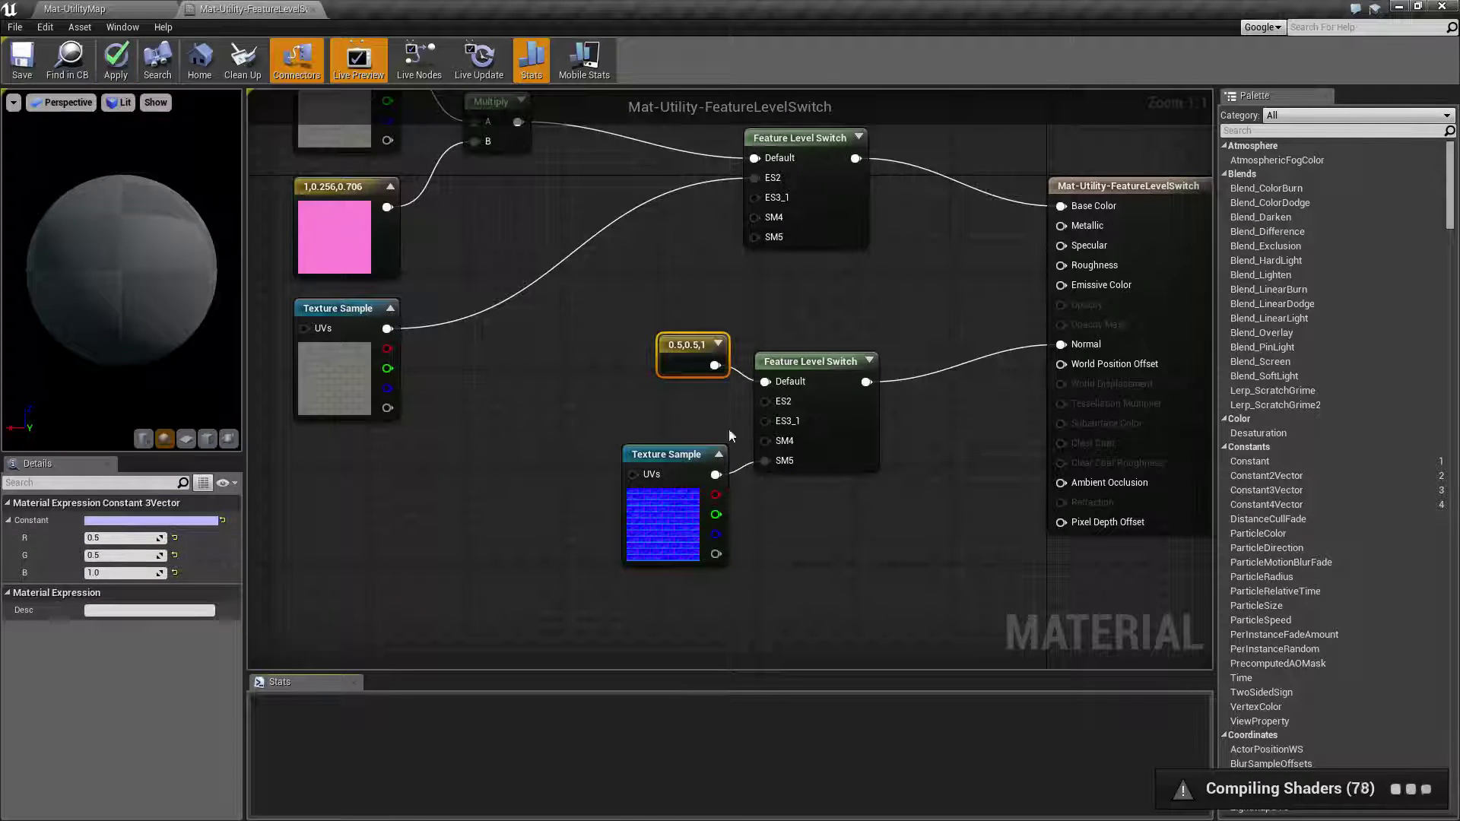
left_click(841, 418)
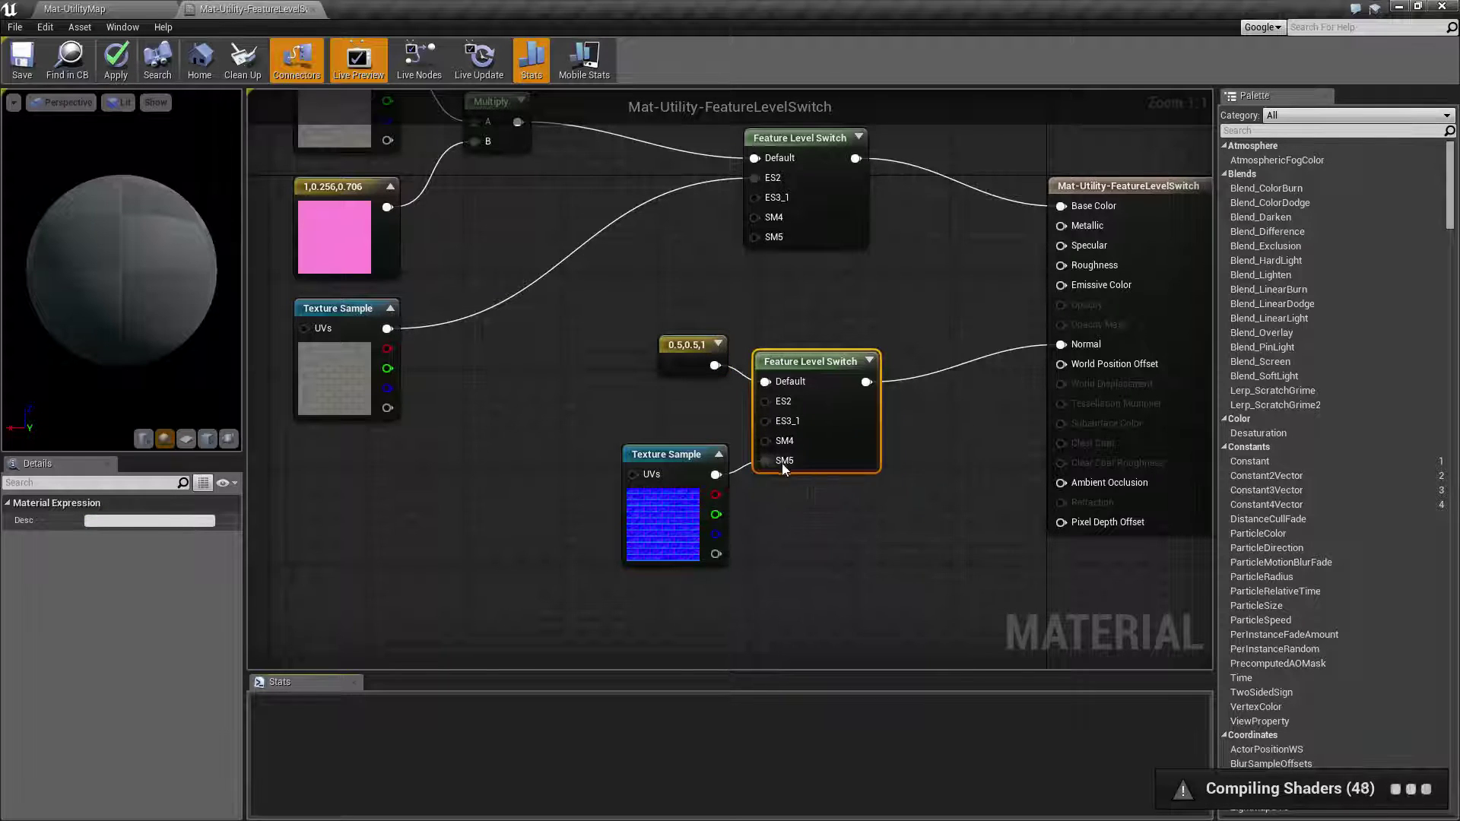
left_click_drag(587, 417, 721, 591)
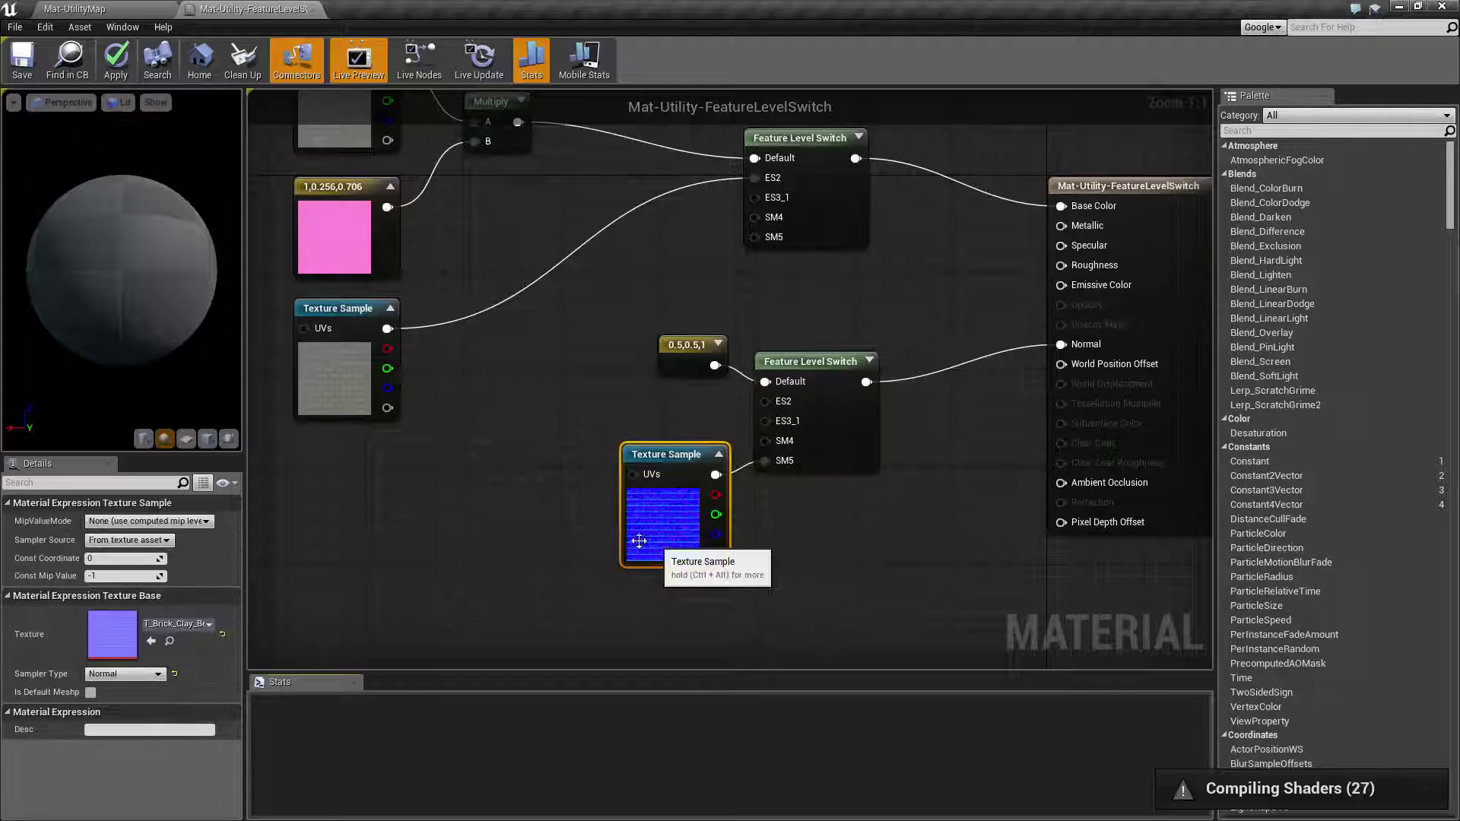
Apply the material changes and view the brick wall in the Mat-UtilityMap level.
left_click(121, 57)
left_click(74, 9)
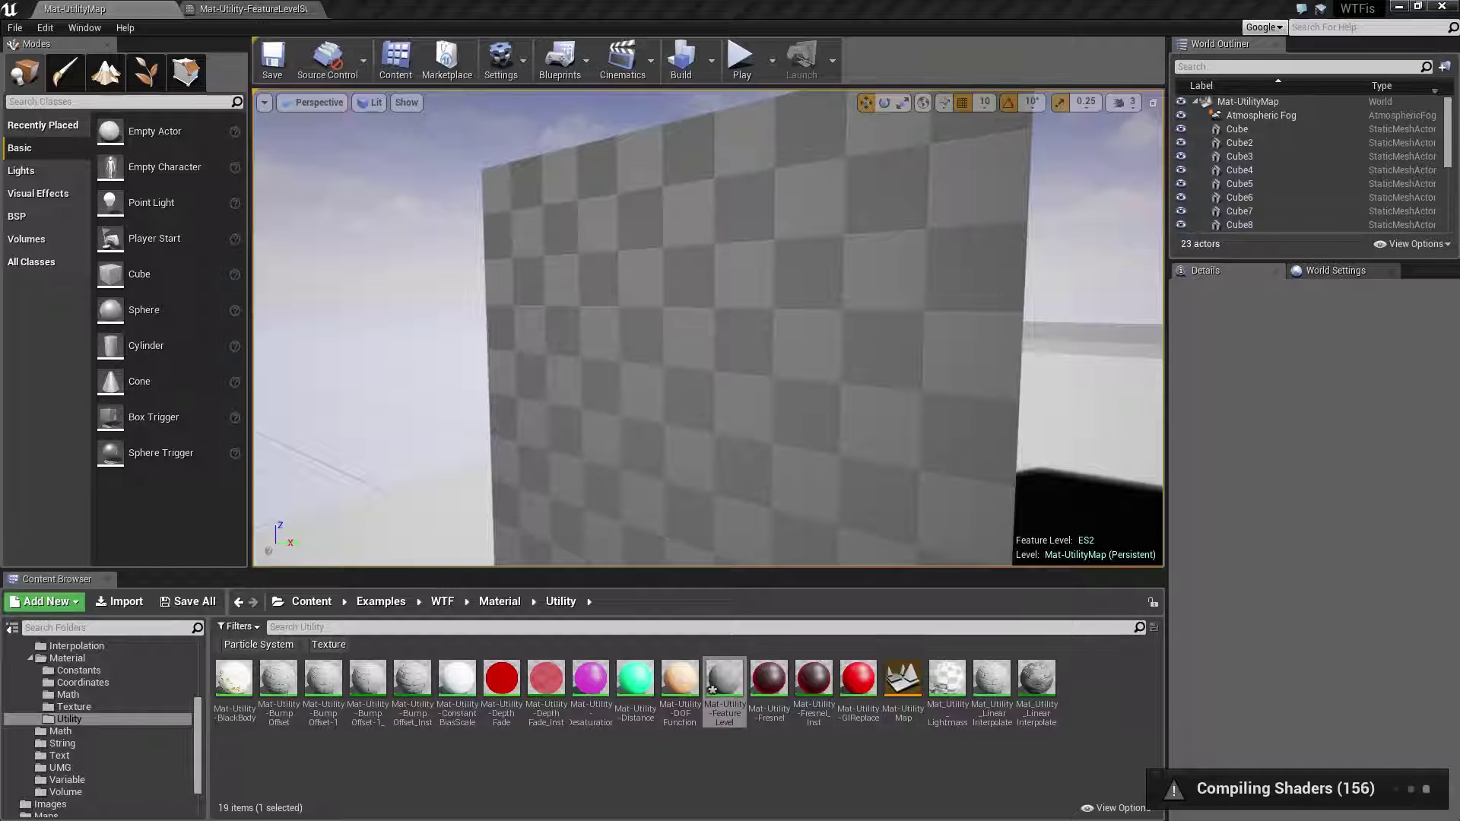
Review both Feature Level Switch branches in the material graph and check the wall in the Mat-UtilityMap level again.
left_click(240, 8)
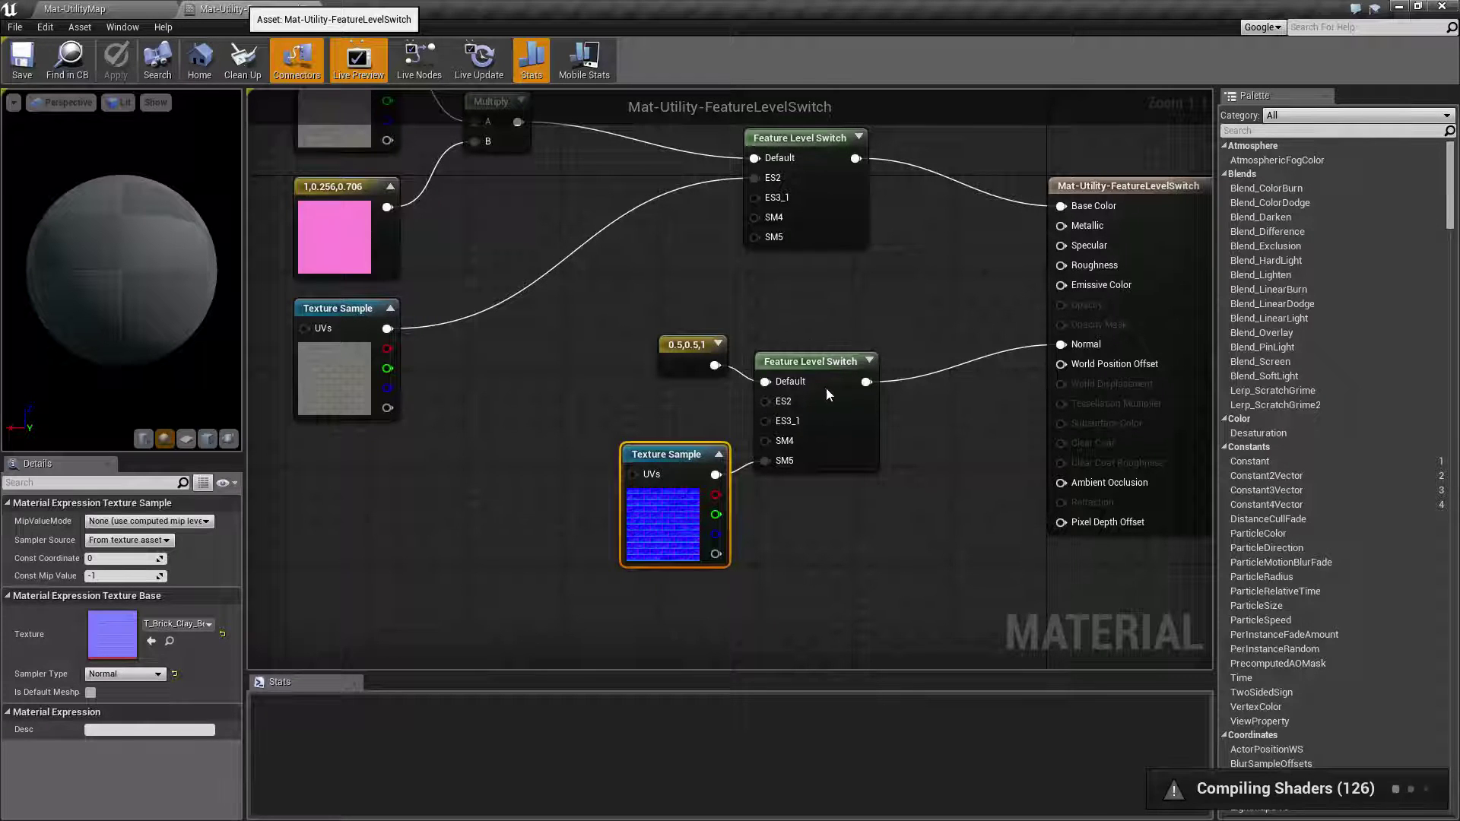
right_click(813, 316)
left_click(712, 295)
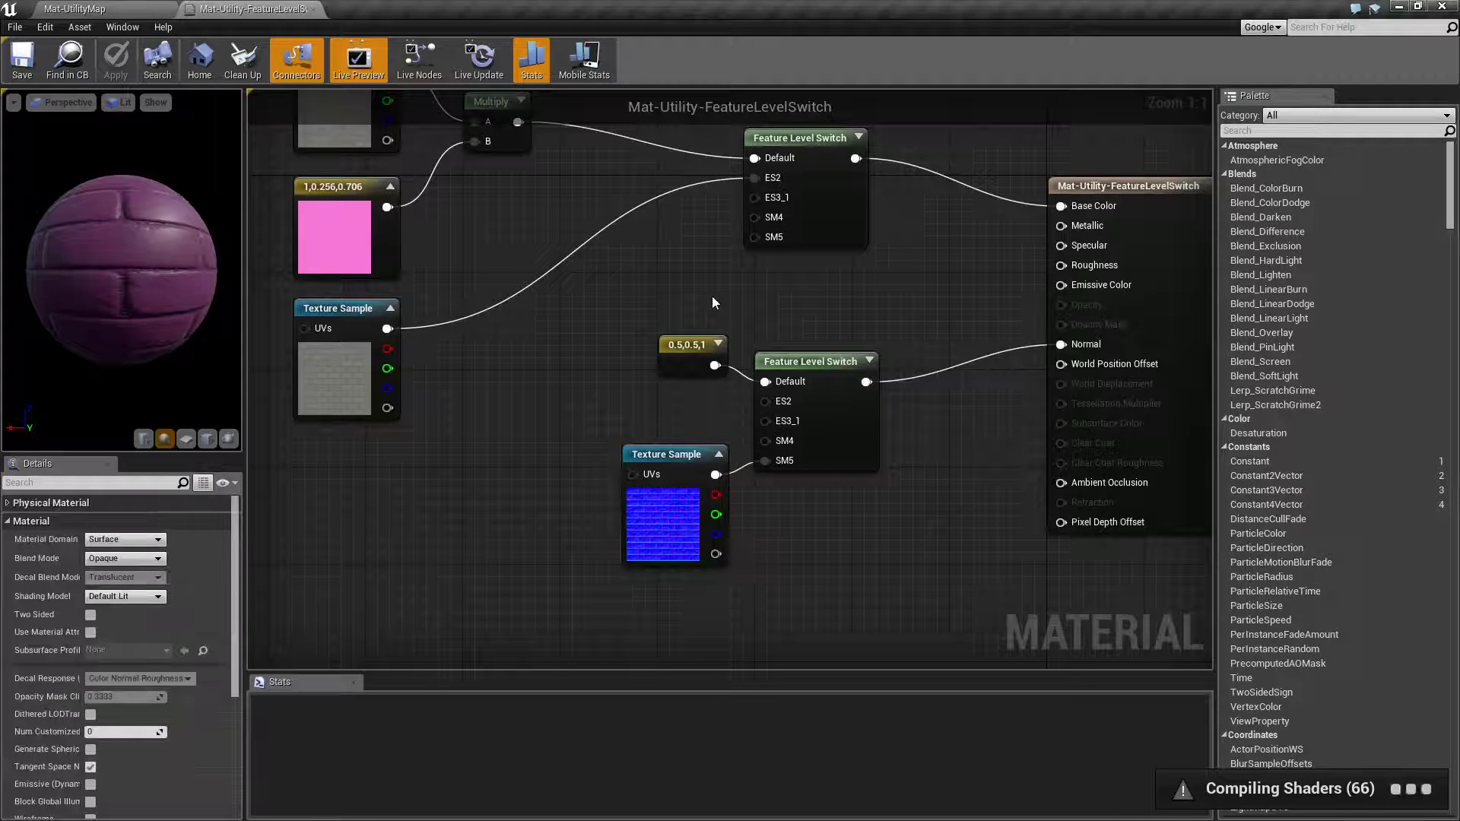
right_click_drag(753, 301, 771, 356)
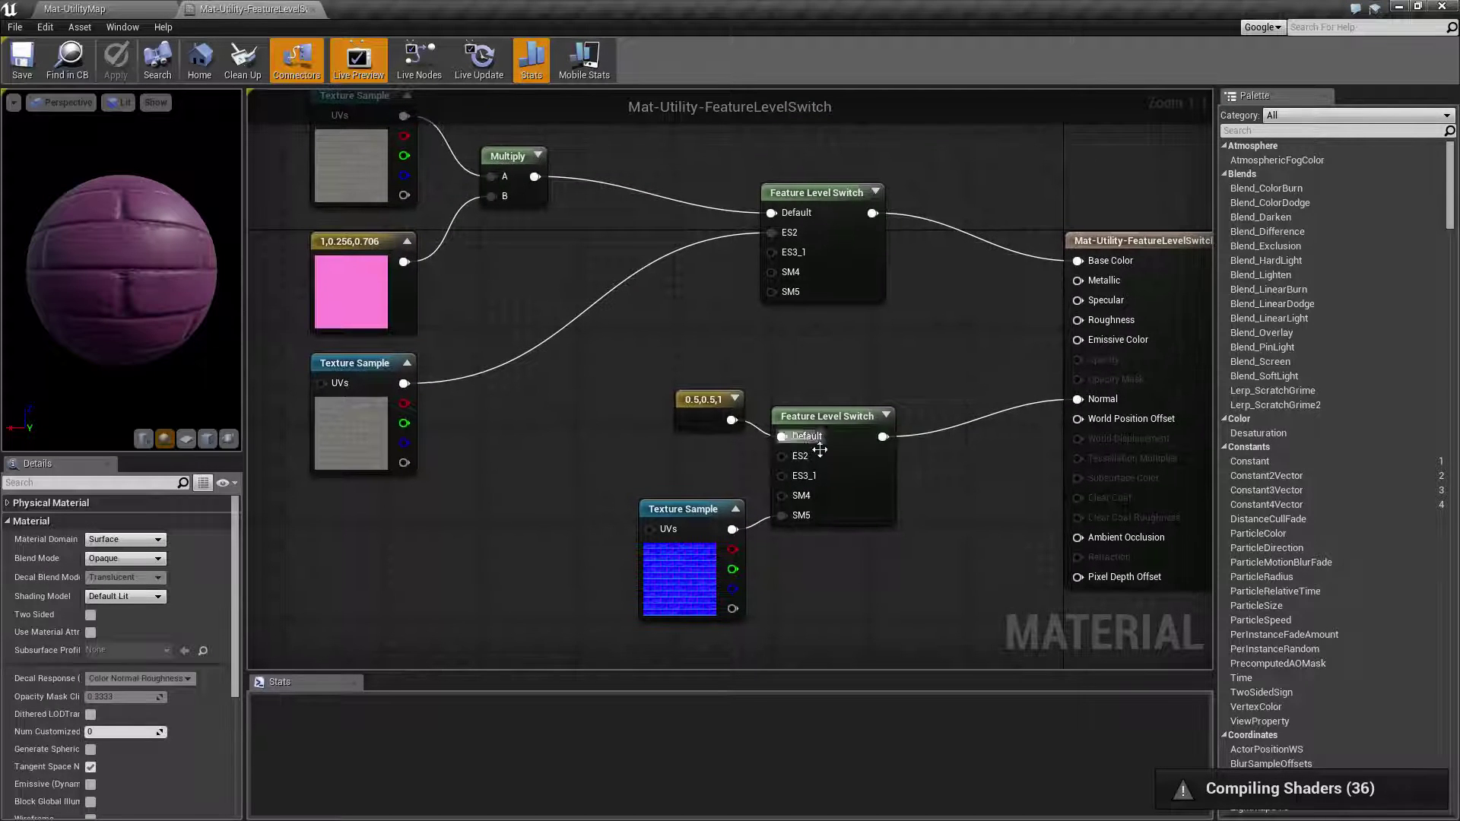
right_click_drag(578, 183, 627, 212)
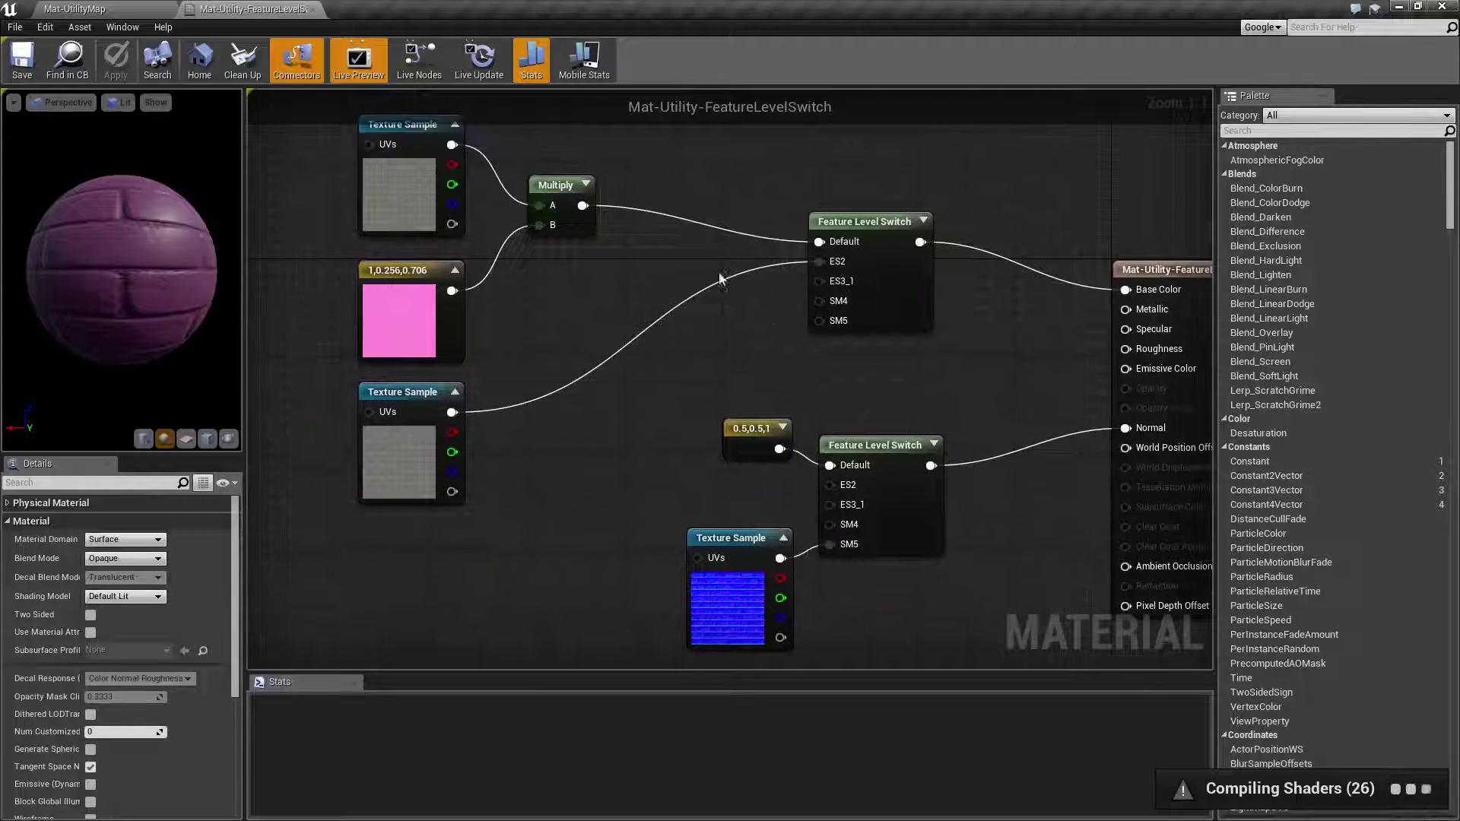
left_click(96, 6)
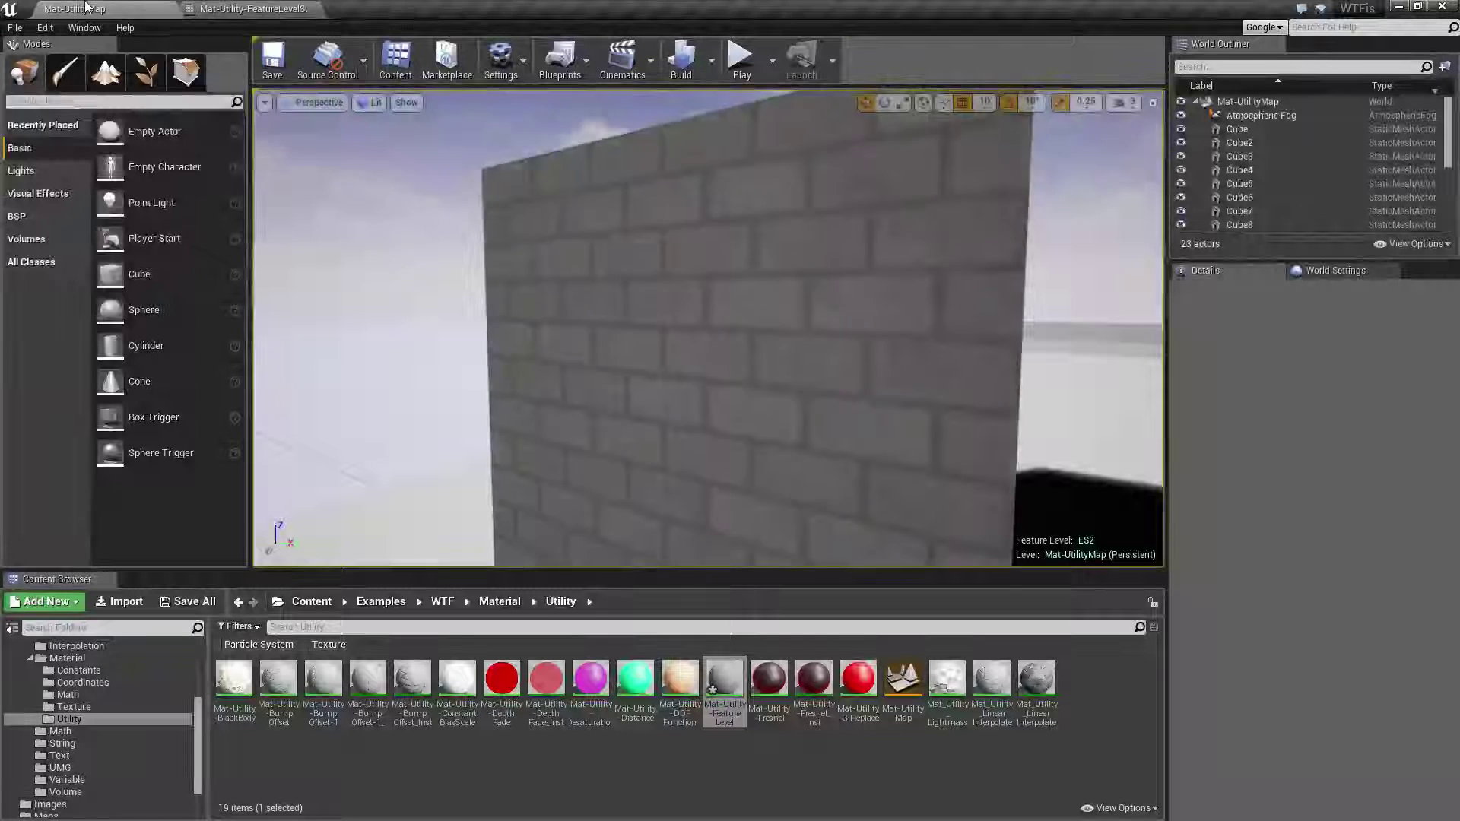
Set the level's preview rendering level to Shader Model 4 and view the brick wall.
right_click_drag(854, 313, 901, 341)
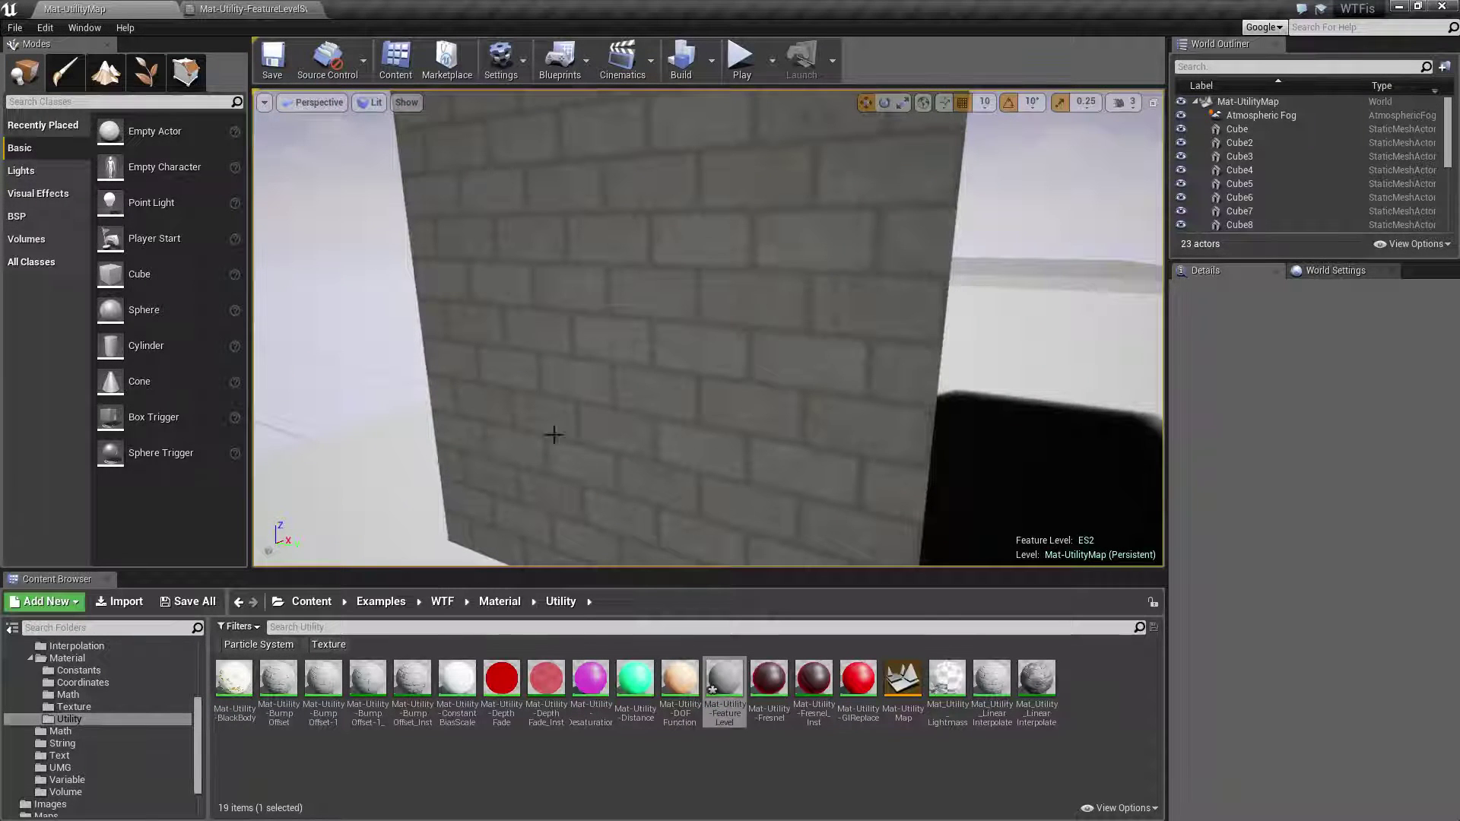
left_click(500, 59)
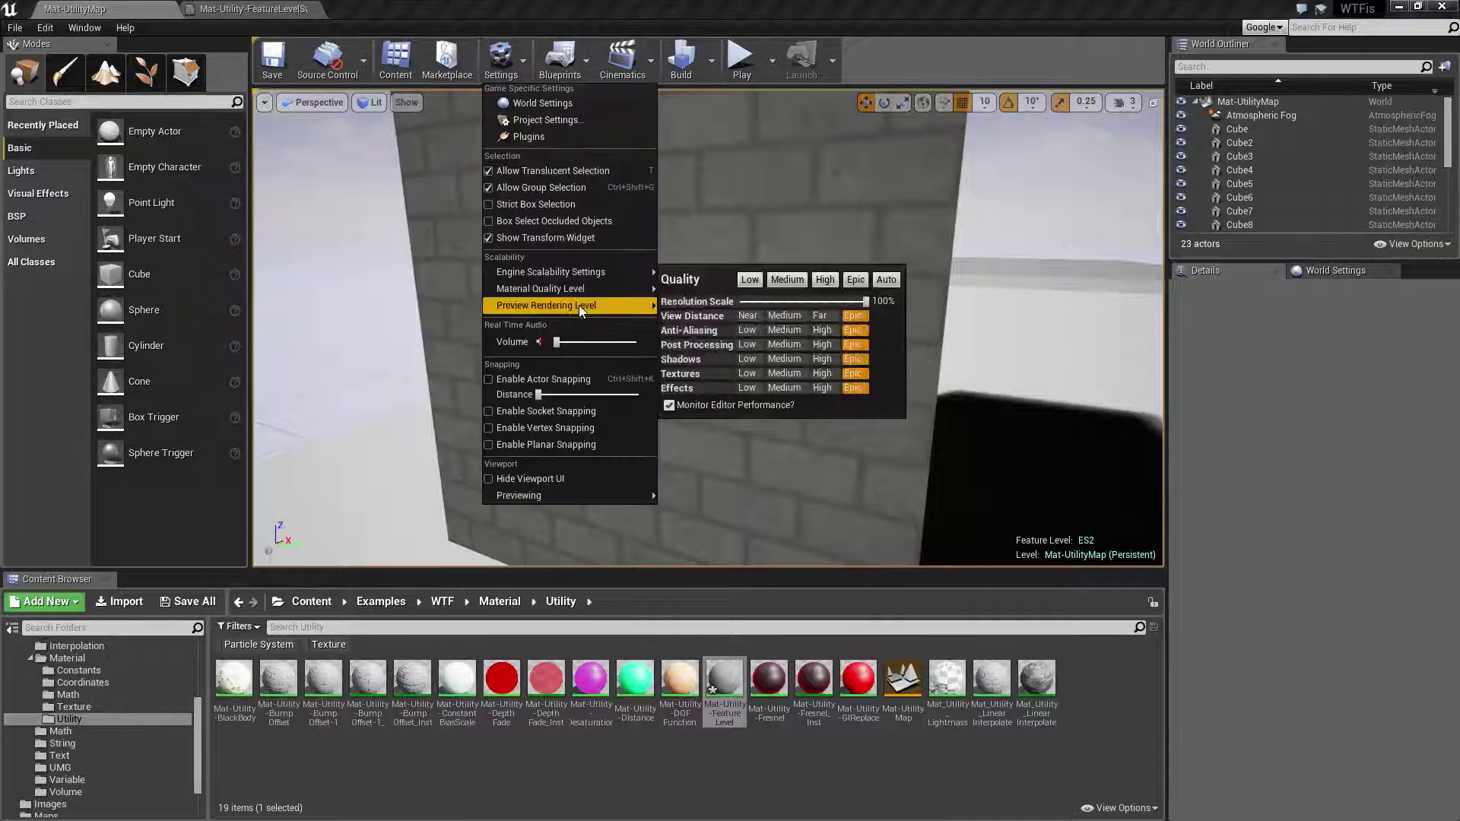
mouse_move(578, 304)
left_click(700, 328)
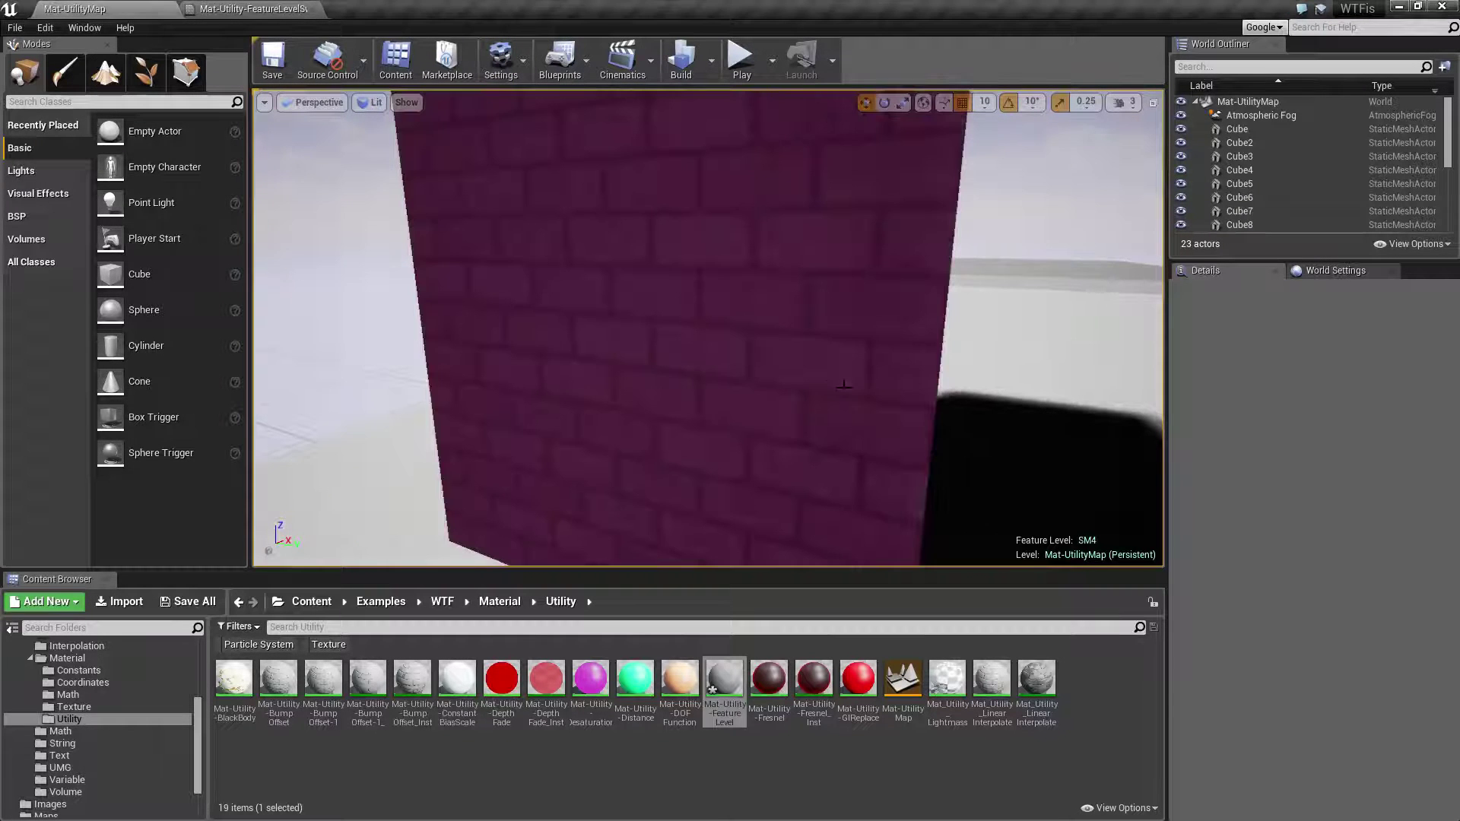
right_click_drag(707, 329, 699, 289)
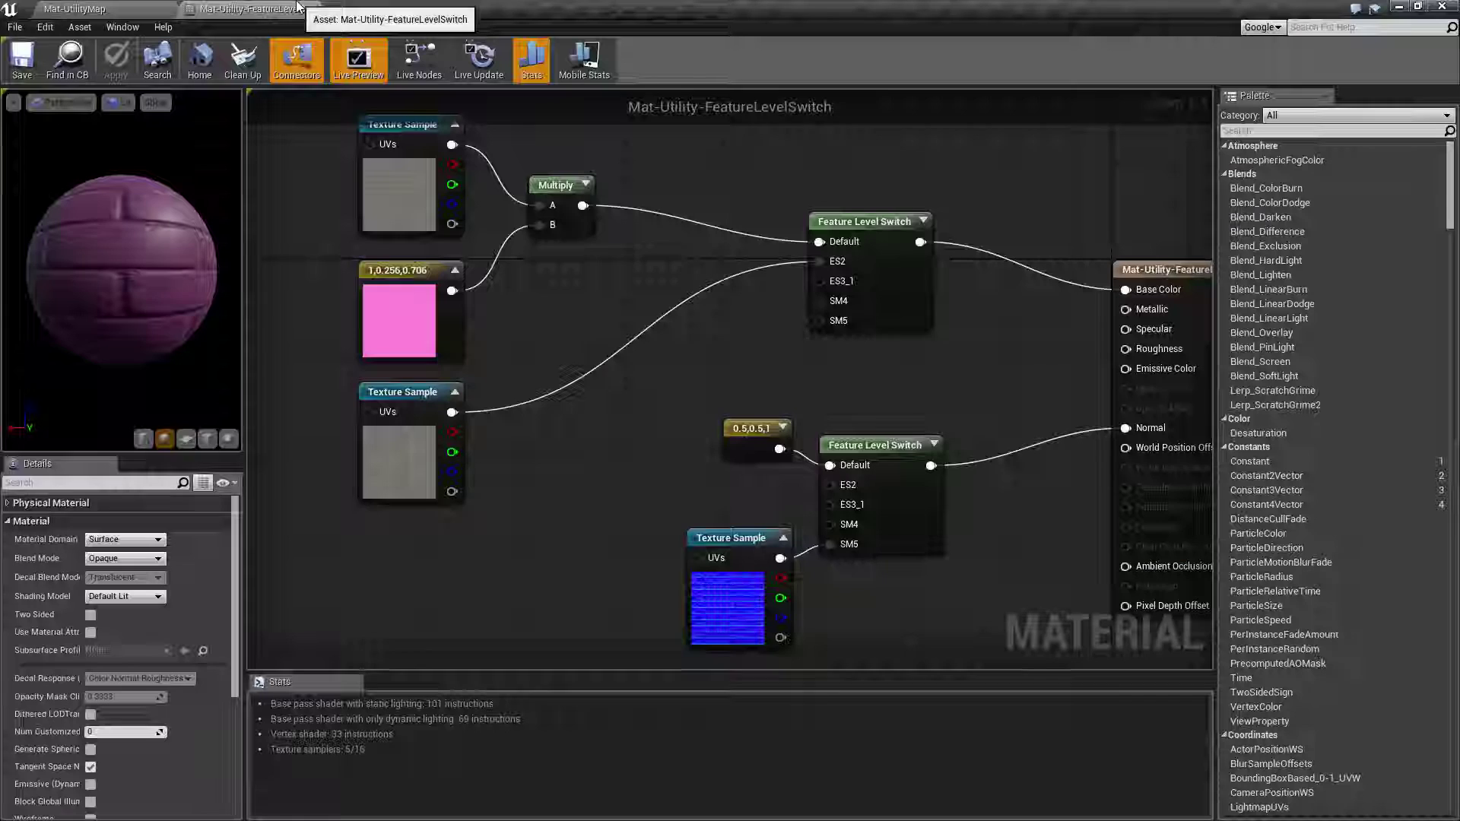
Inspect the base color's Feature Level Switch and select the Texture Sample, 1,0.256,0.706 constant and Multiply nodes feeding its Default input.
left_click(319, 9)
right_click_drag(728, 353, 687, 372)
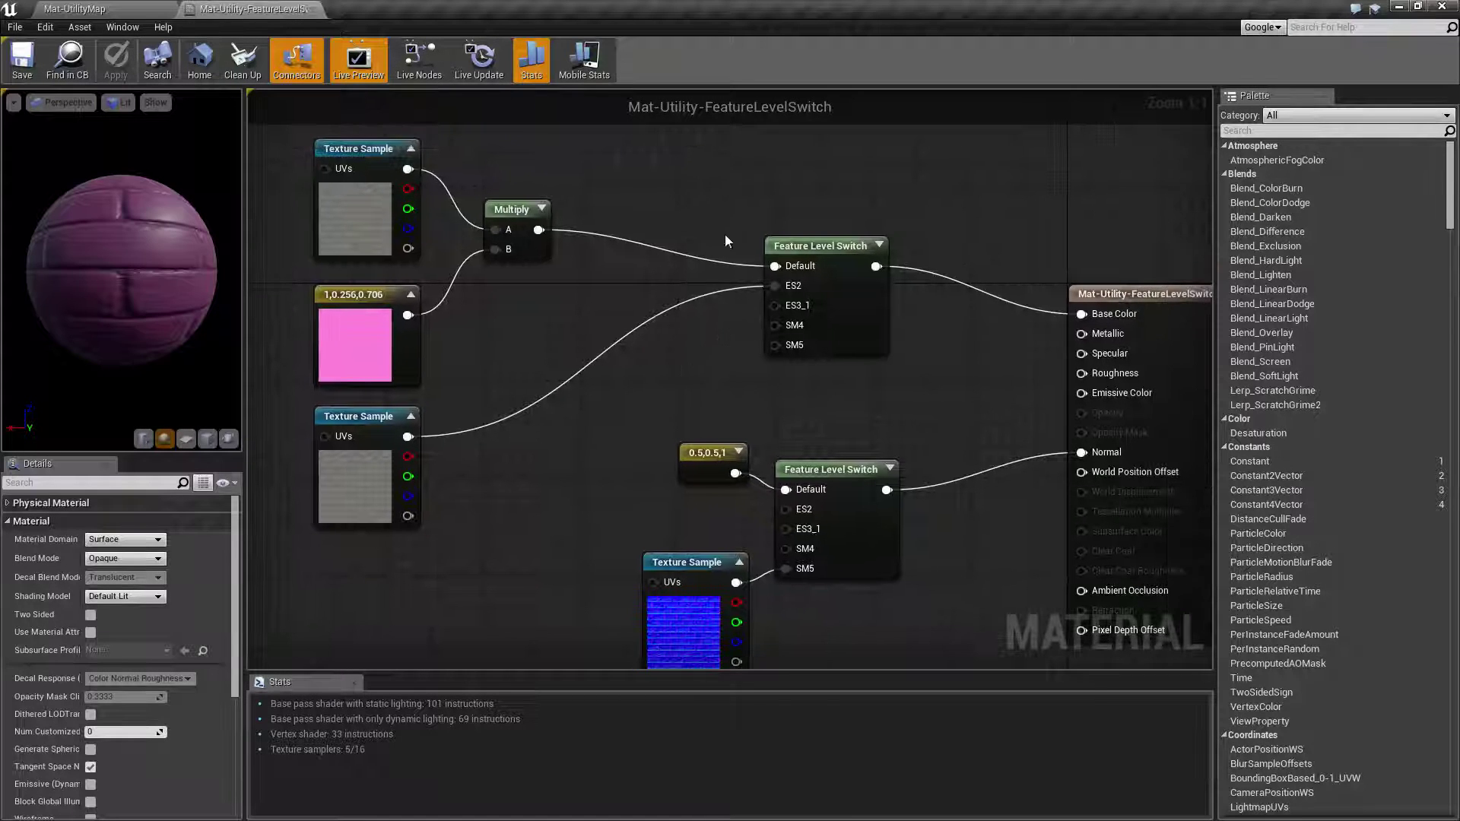
left_click(806, 267)
left_click(761, 304)
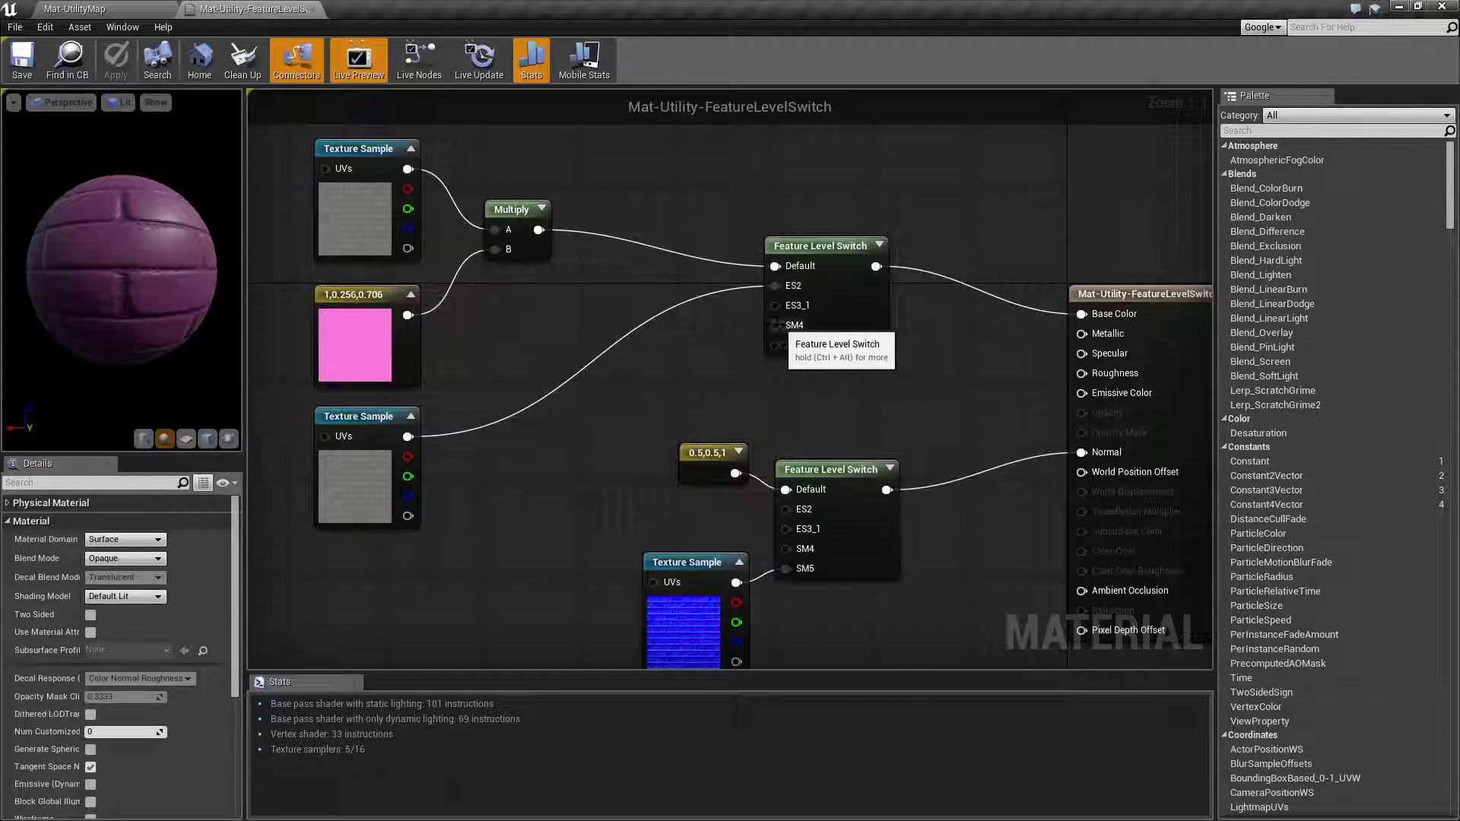
right_click_drag(722, 362, 712, 366)
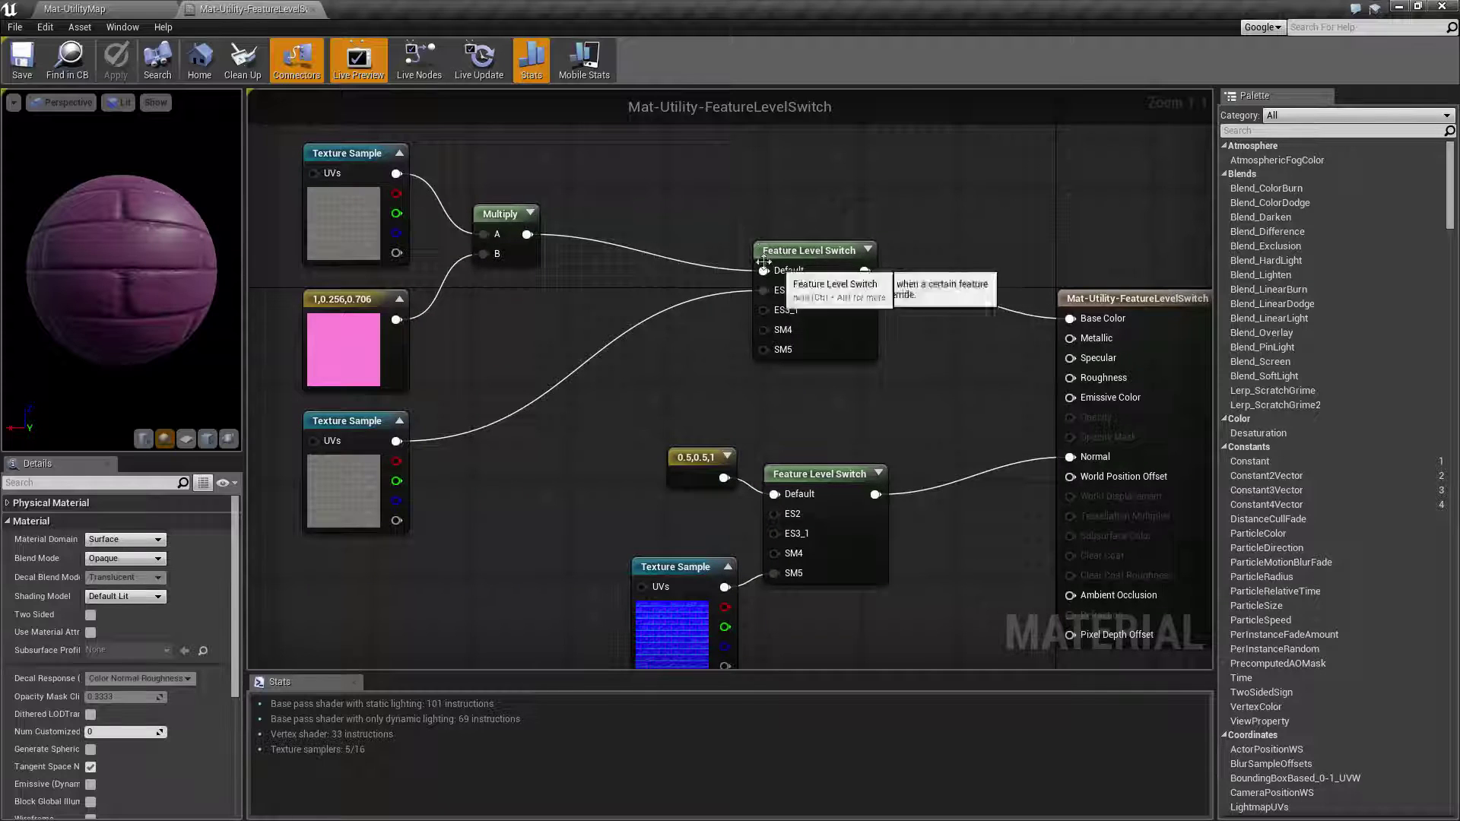
left_click_drag(251, 146, 518, 318)
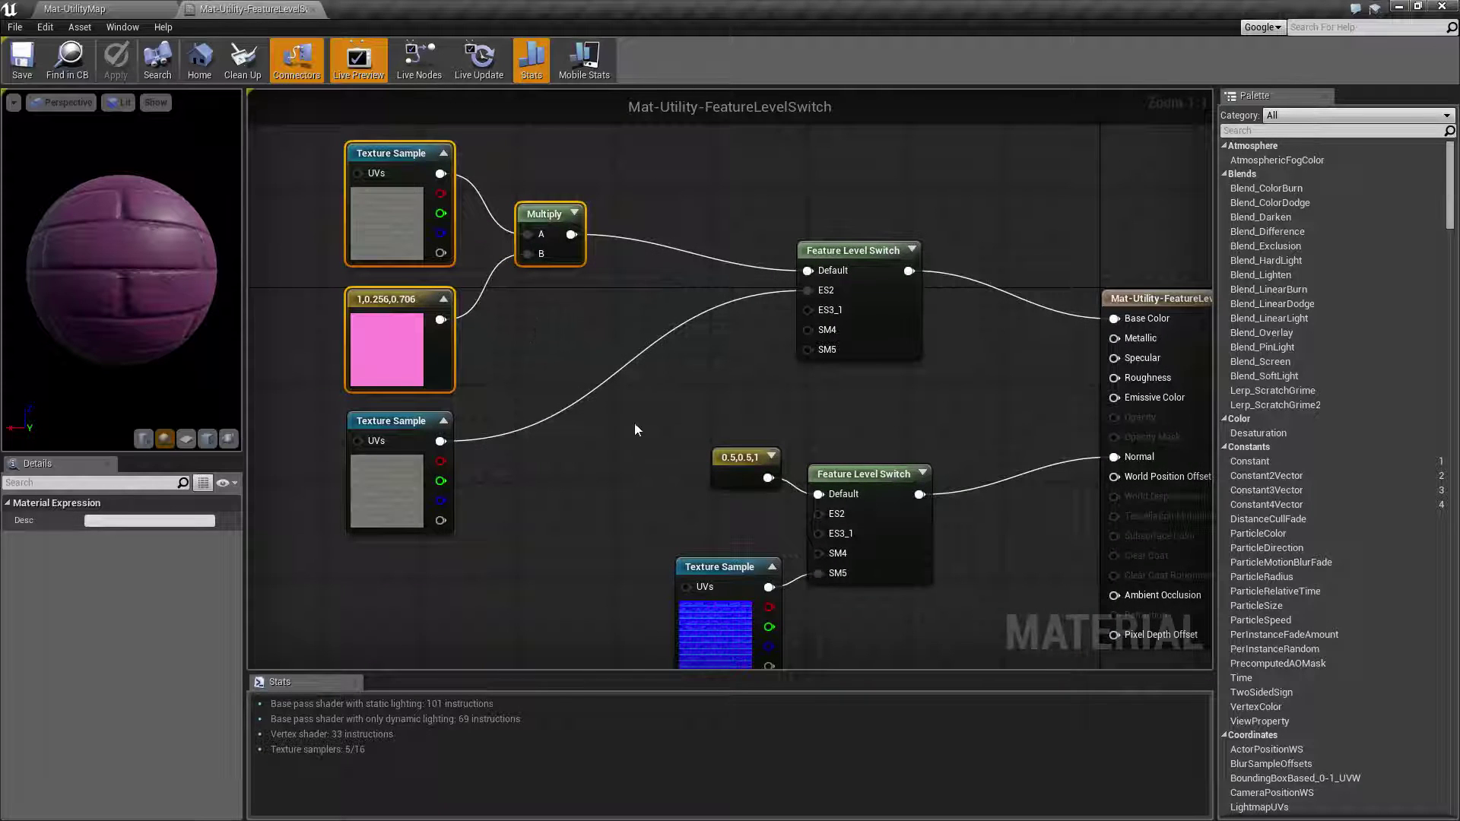
Inspect the 0.5,0.5,1 constant on the Default input of the normal's Feature Level Switch.
right_click_drag(646, 442, 610, 340)
left_click(670, 374)
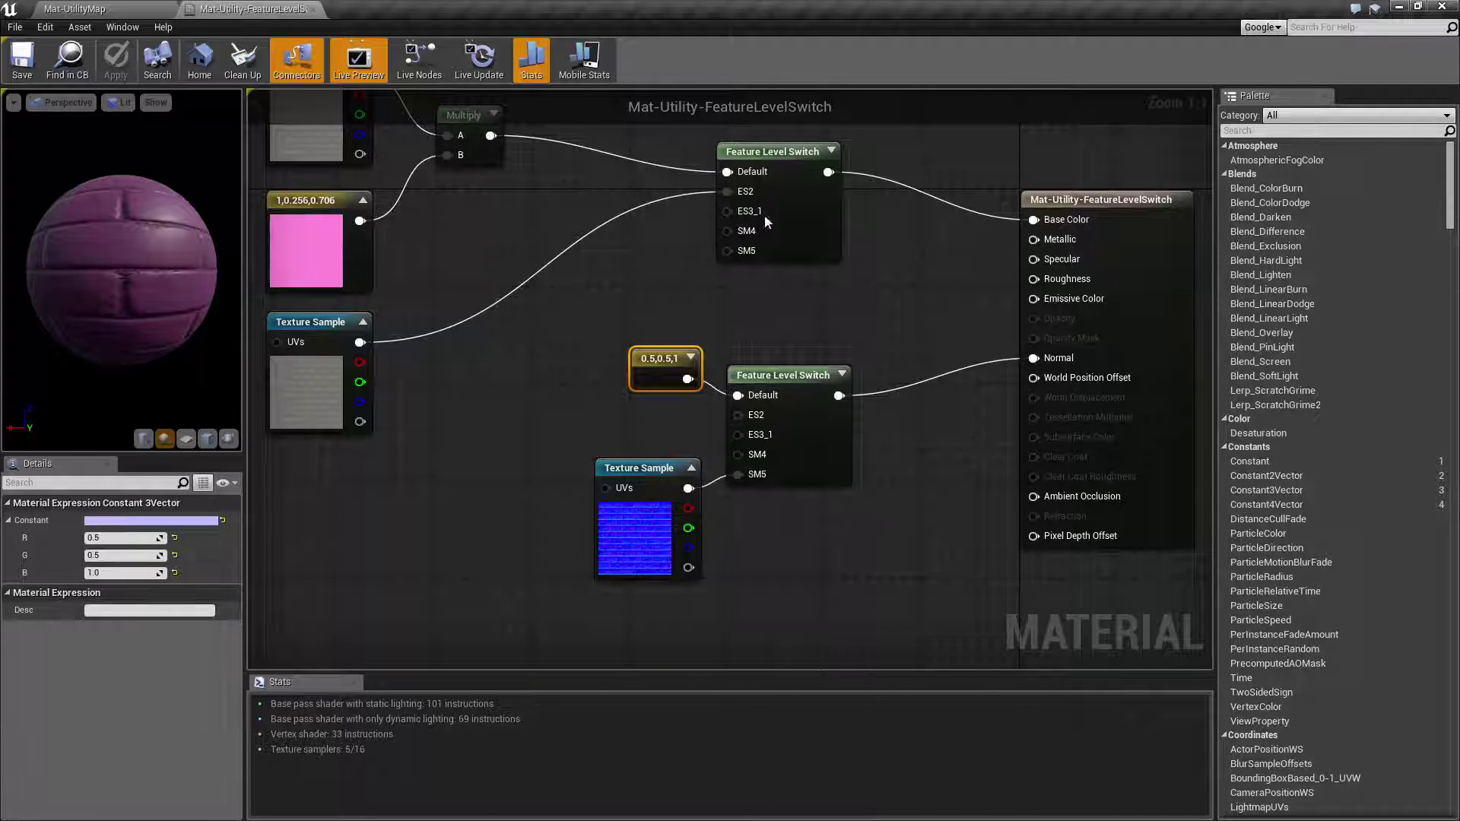
right_click_drag(747, 326, 828, 346)
Compare the brick wall in the Mat-UtilityMap level with the Feature Level Switch connections in the material graph.
left_click(114, 6)
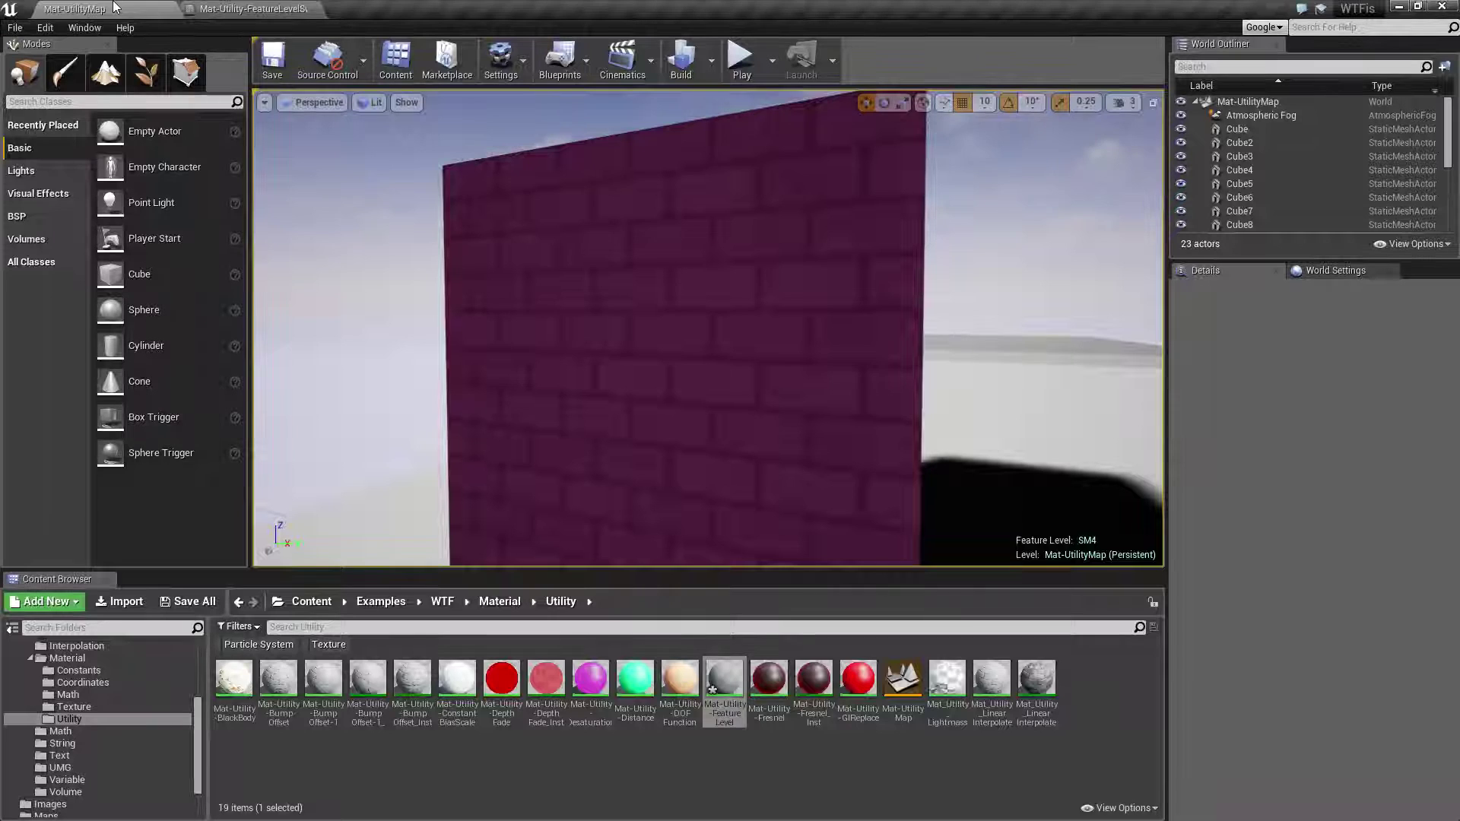
left_click(251, 9)
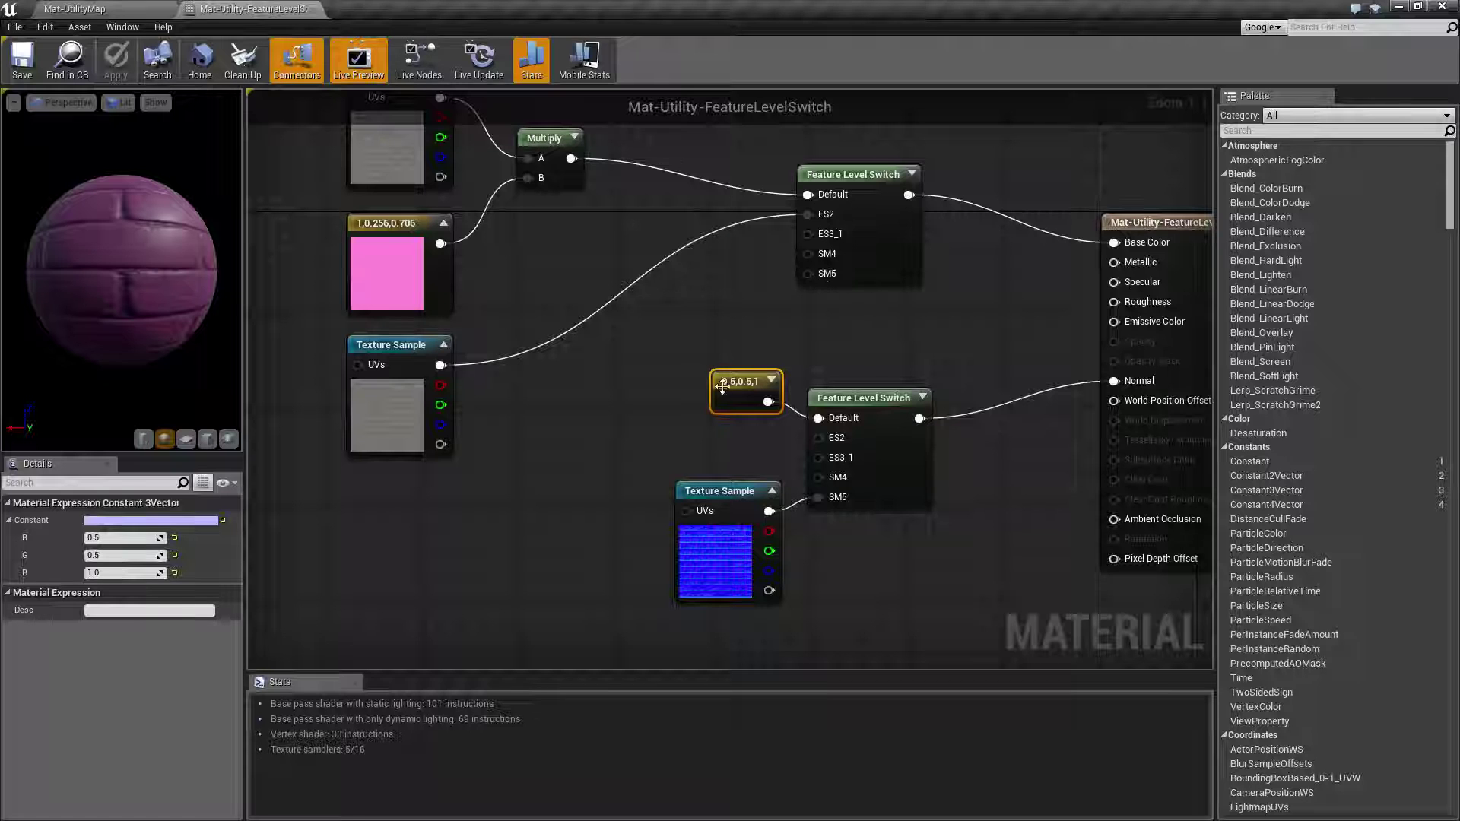
left_click(127, 6)
left_click(252, 8)
right_click_drag(645, 394, 593, 408)
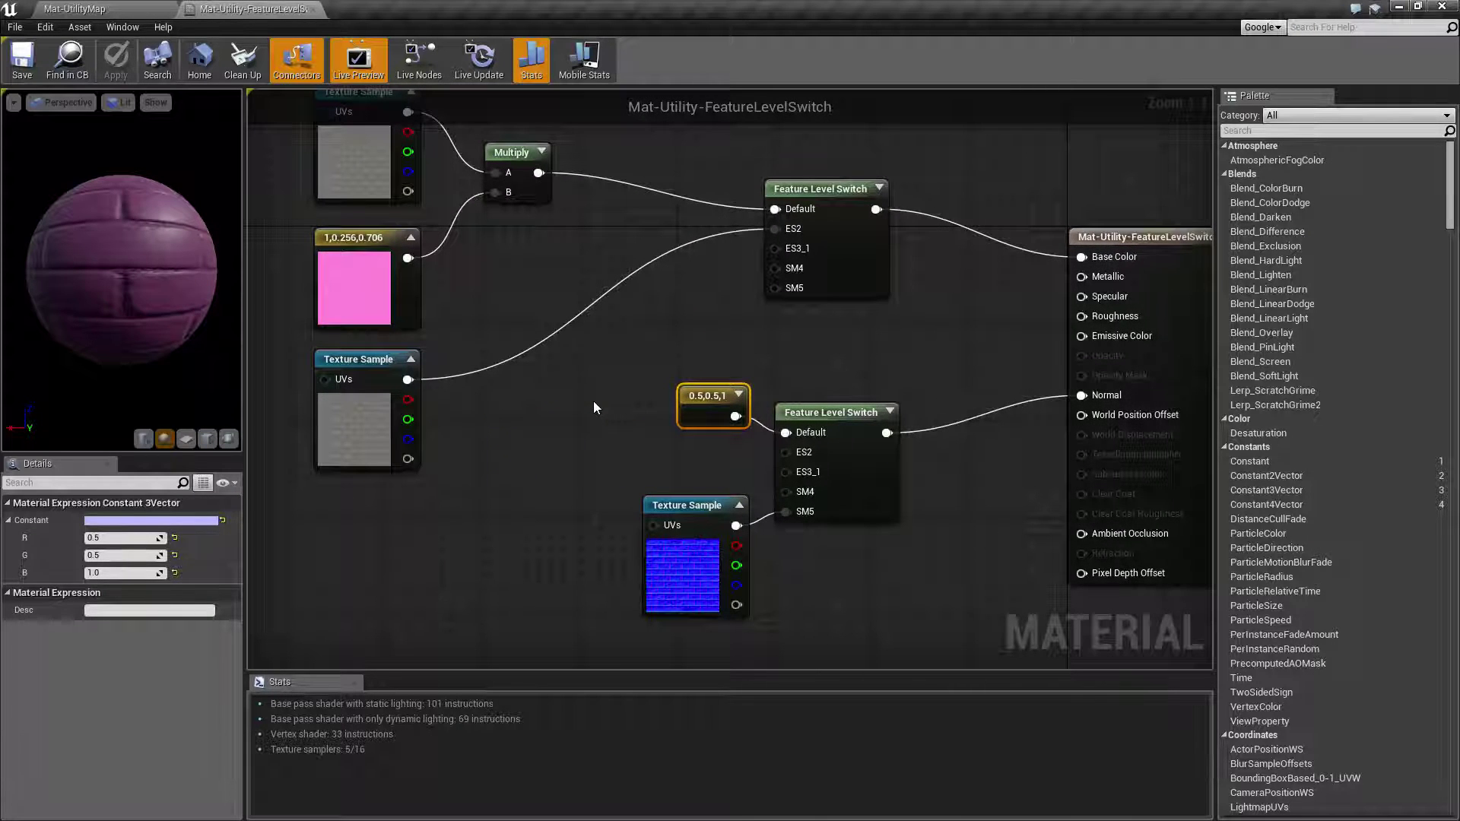
Examine the level editor's preview rendering levels and the Mobile / HTML5 preview platforms, checking them against the material graph.
left_click(114, 9)
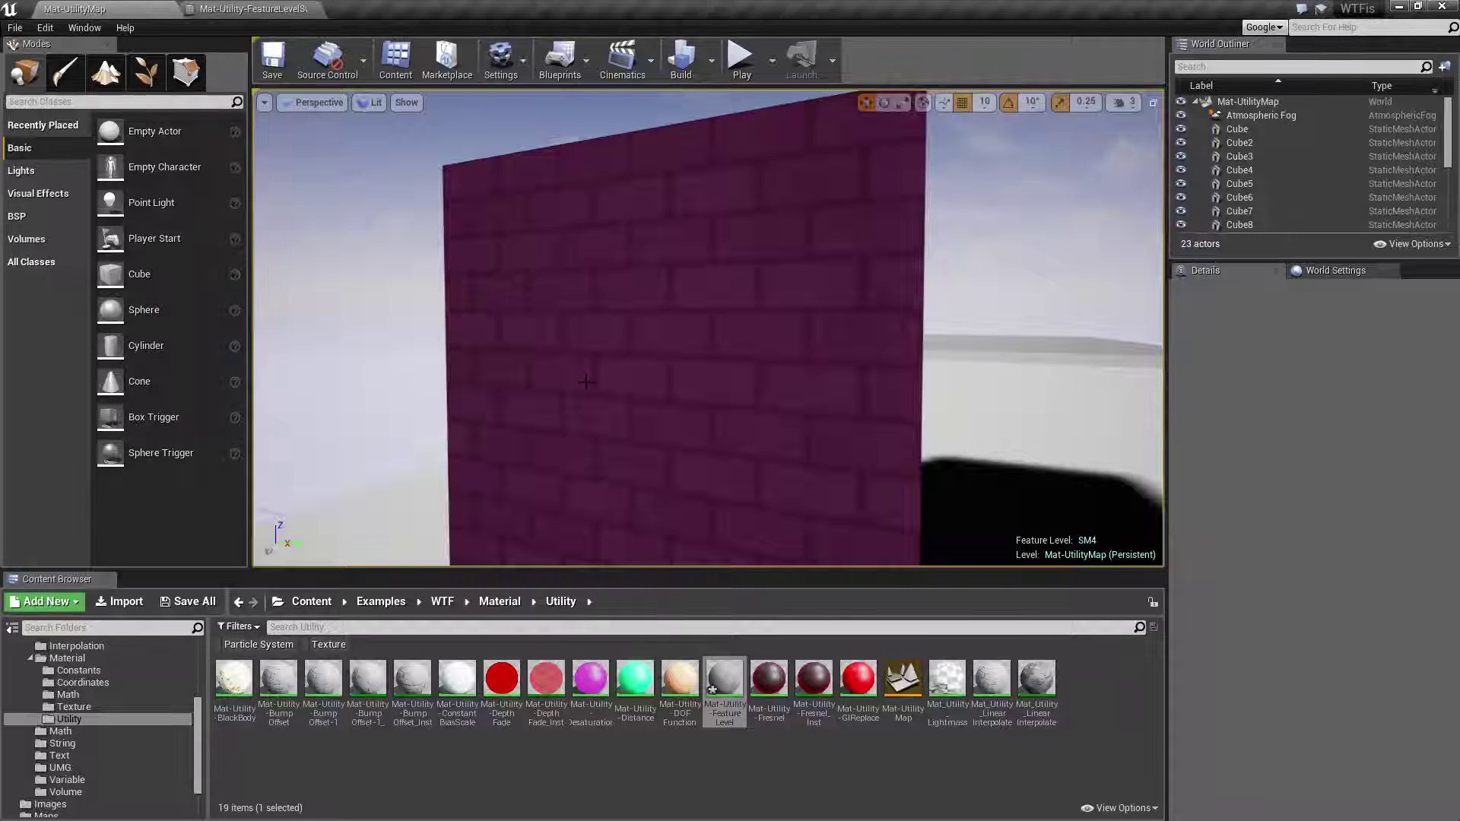
left_click(501, 61)
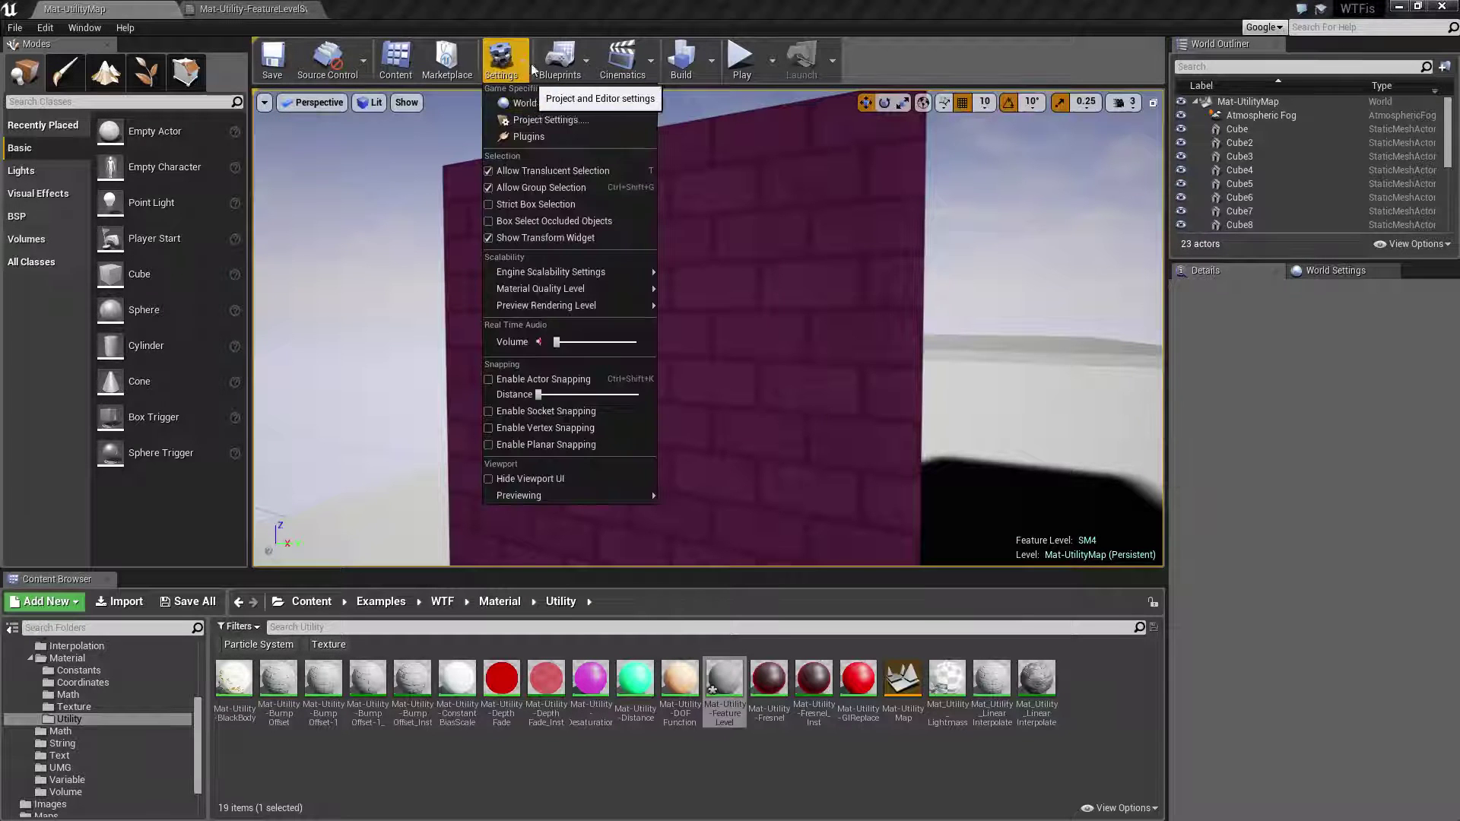
mouse_move(586, 307)
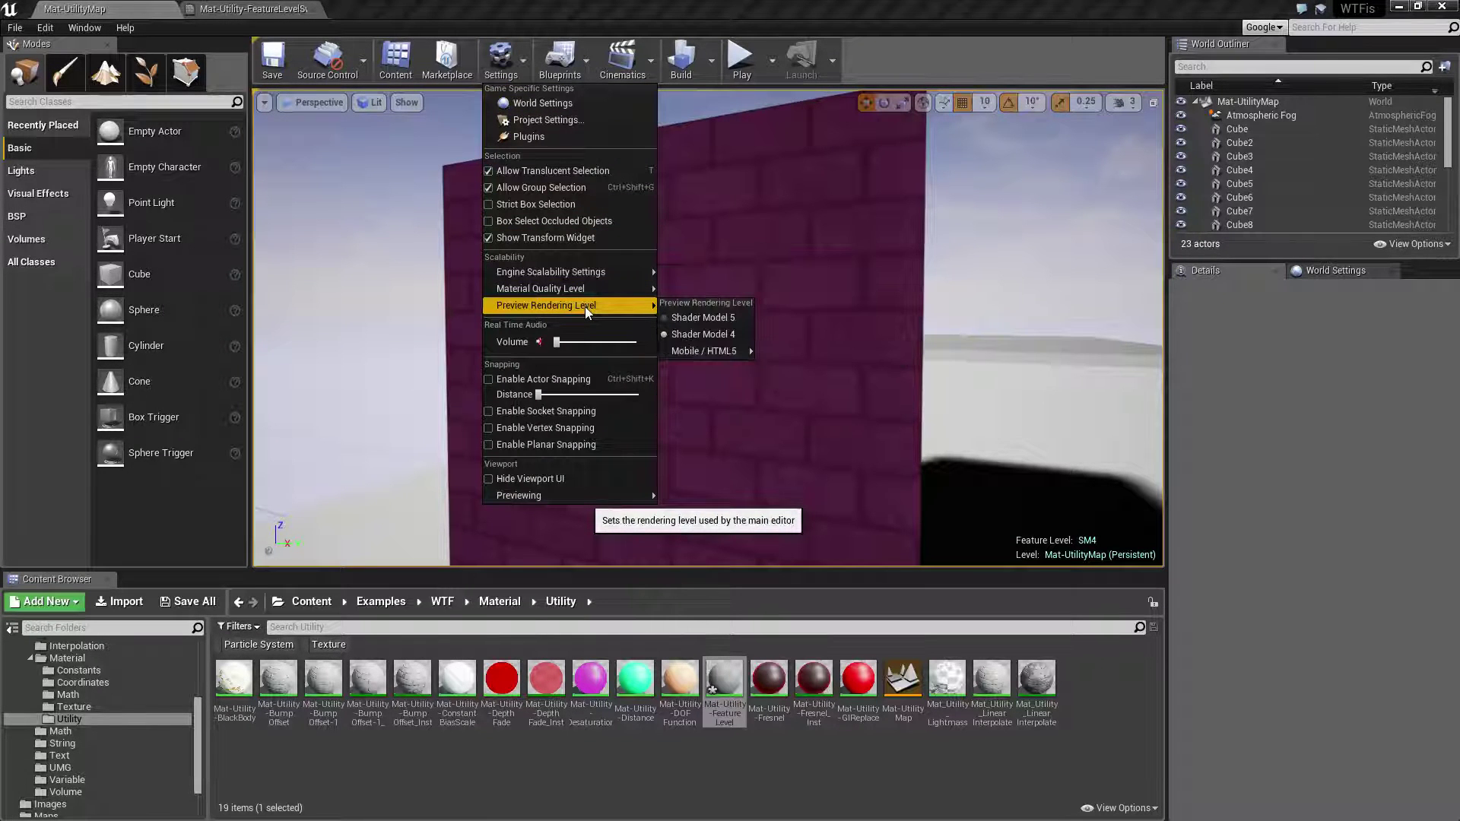
mouse_move(718, 353)
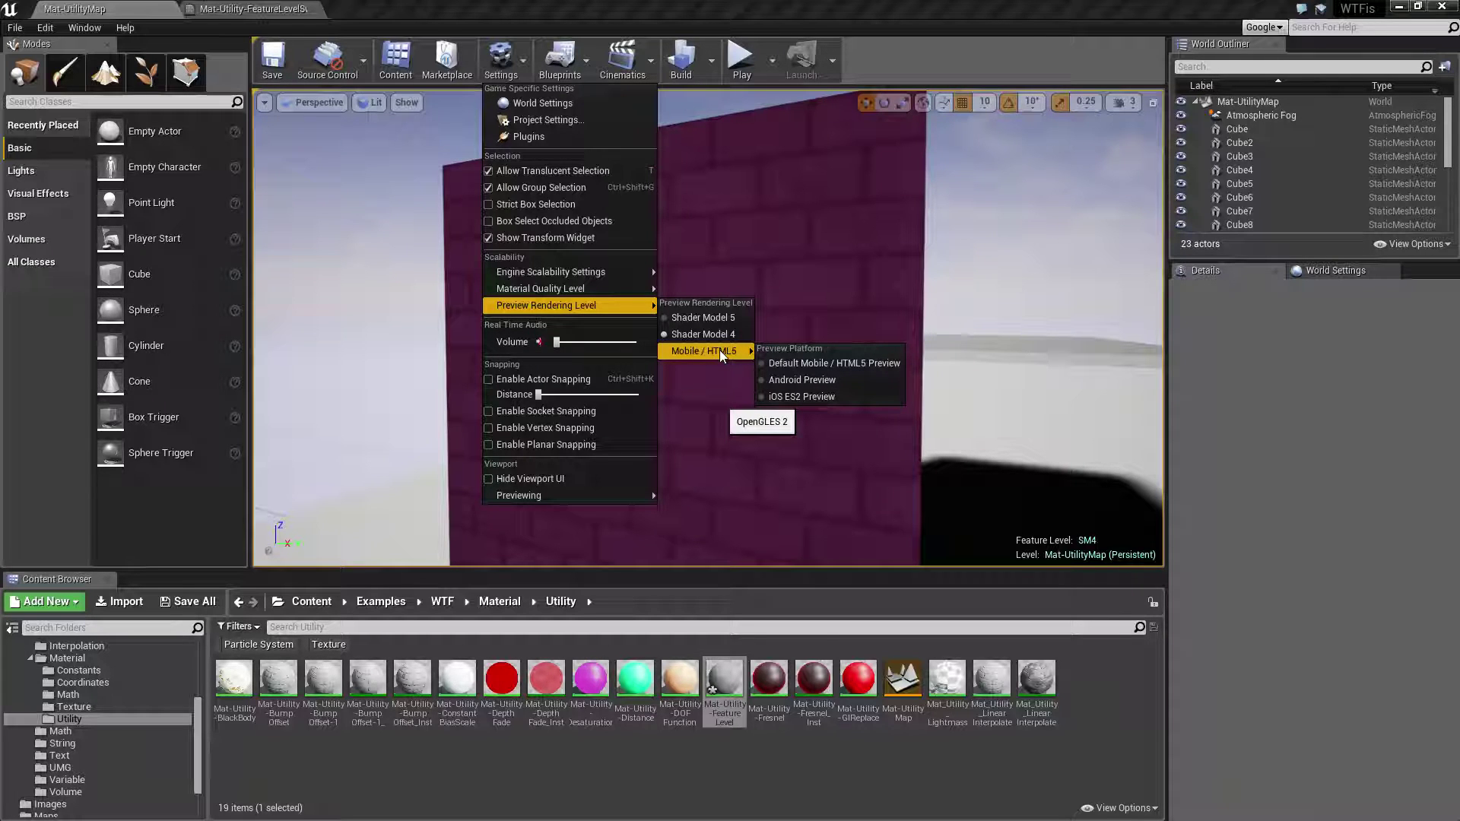
left_click(242, 8)
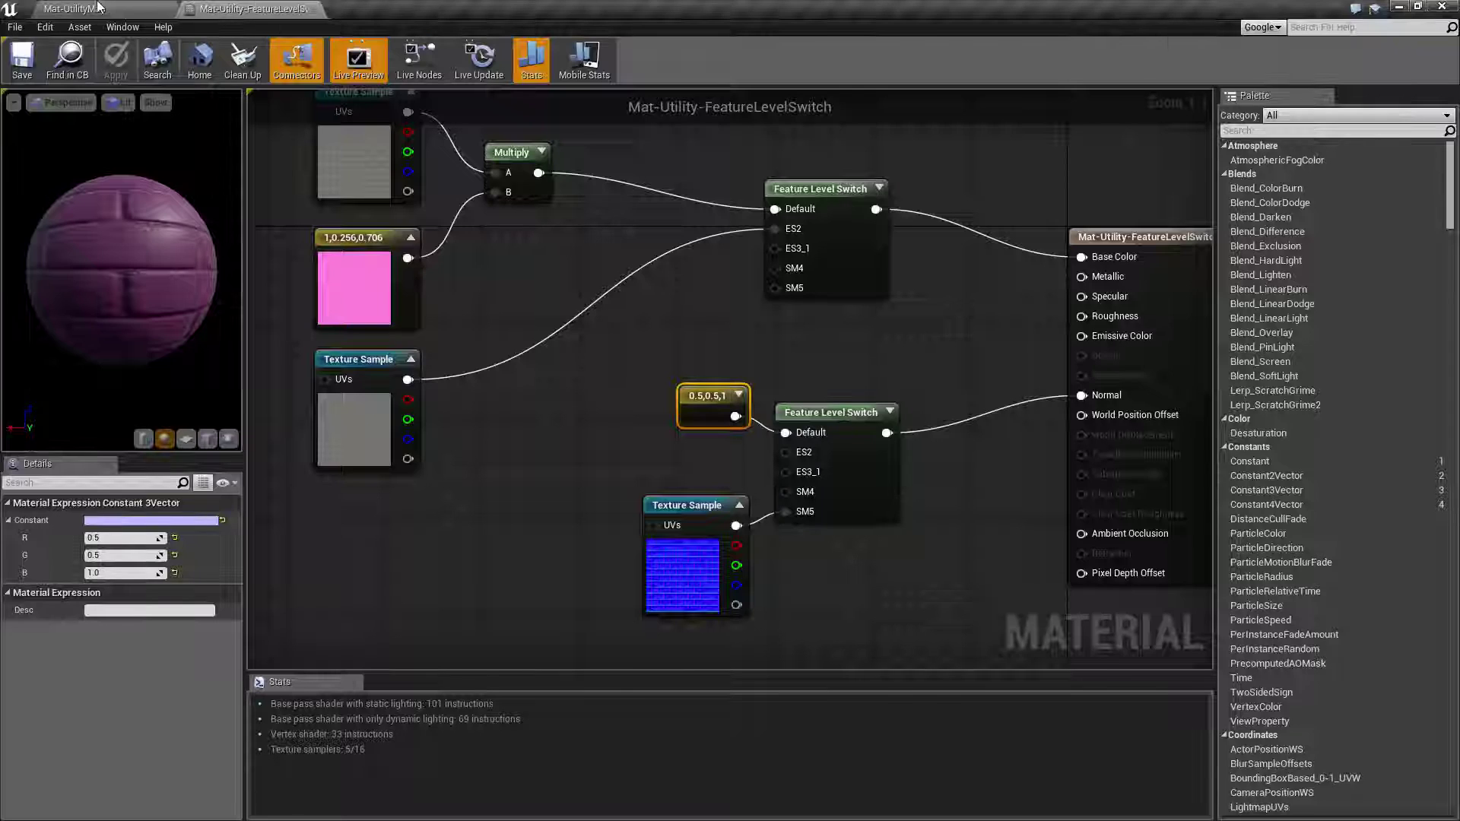
left_click(99, 9)
left_click(500, 59)
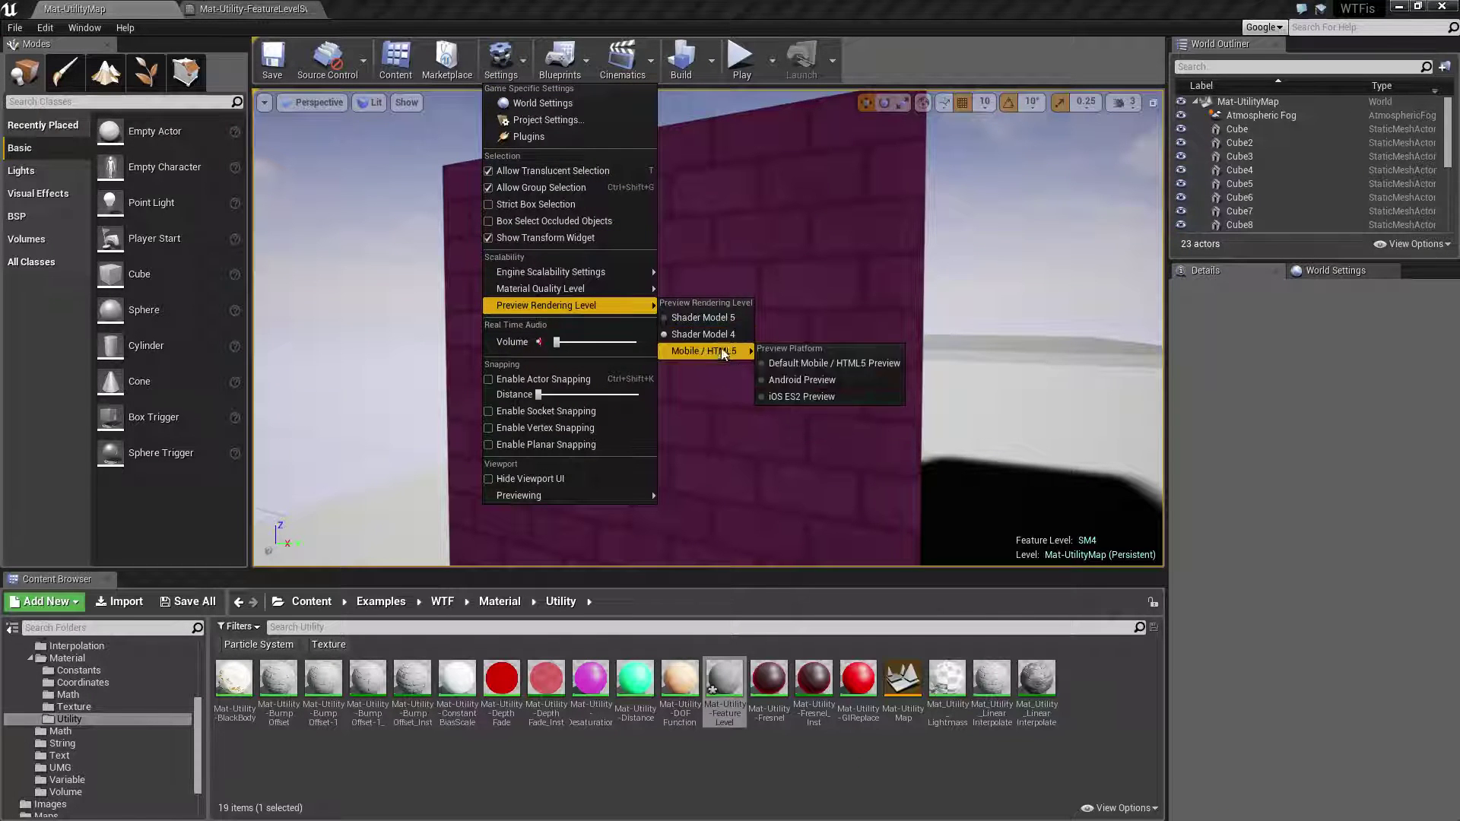
left_click(521, 6)
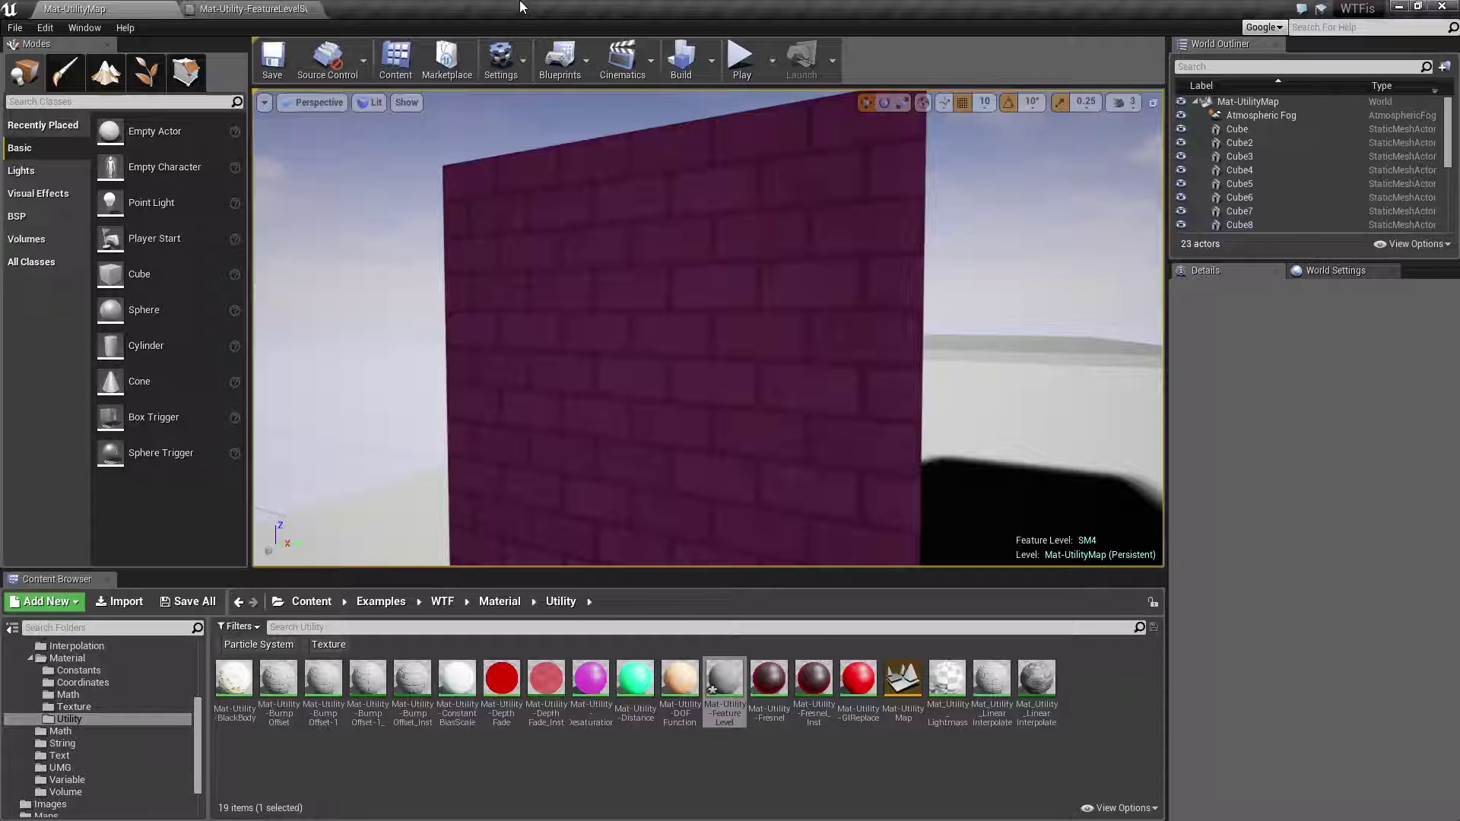
Return to the Mat-Utility-FeatureLevelSwitch material graph and review the inputs of both Feature Level Switches.
left_click(251, 8)
right_click_drag(610, 280, 671, 343)
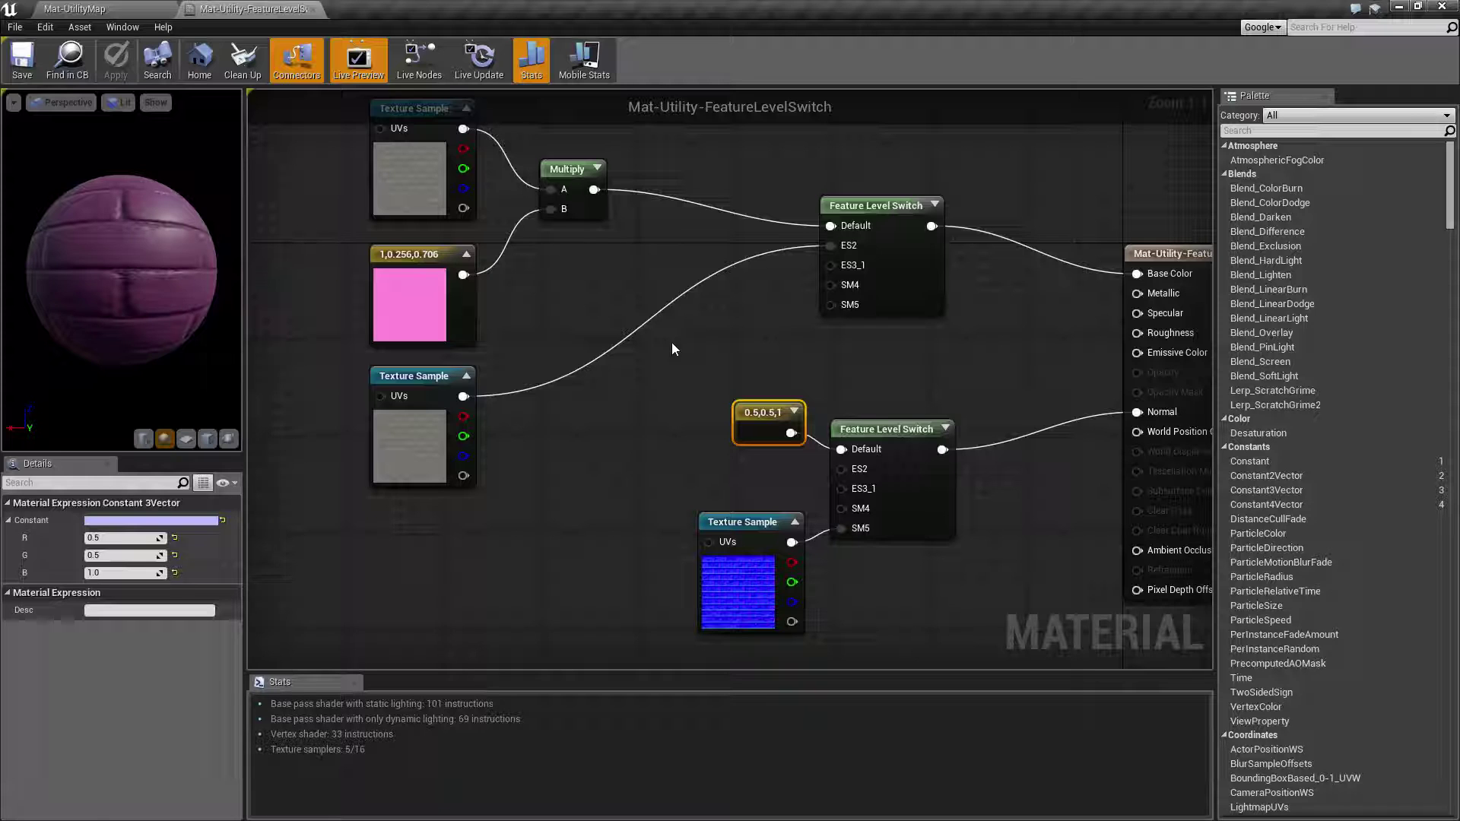
right_click_drag(672, 343, 708, 370)
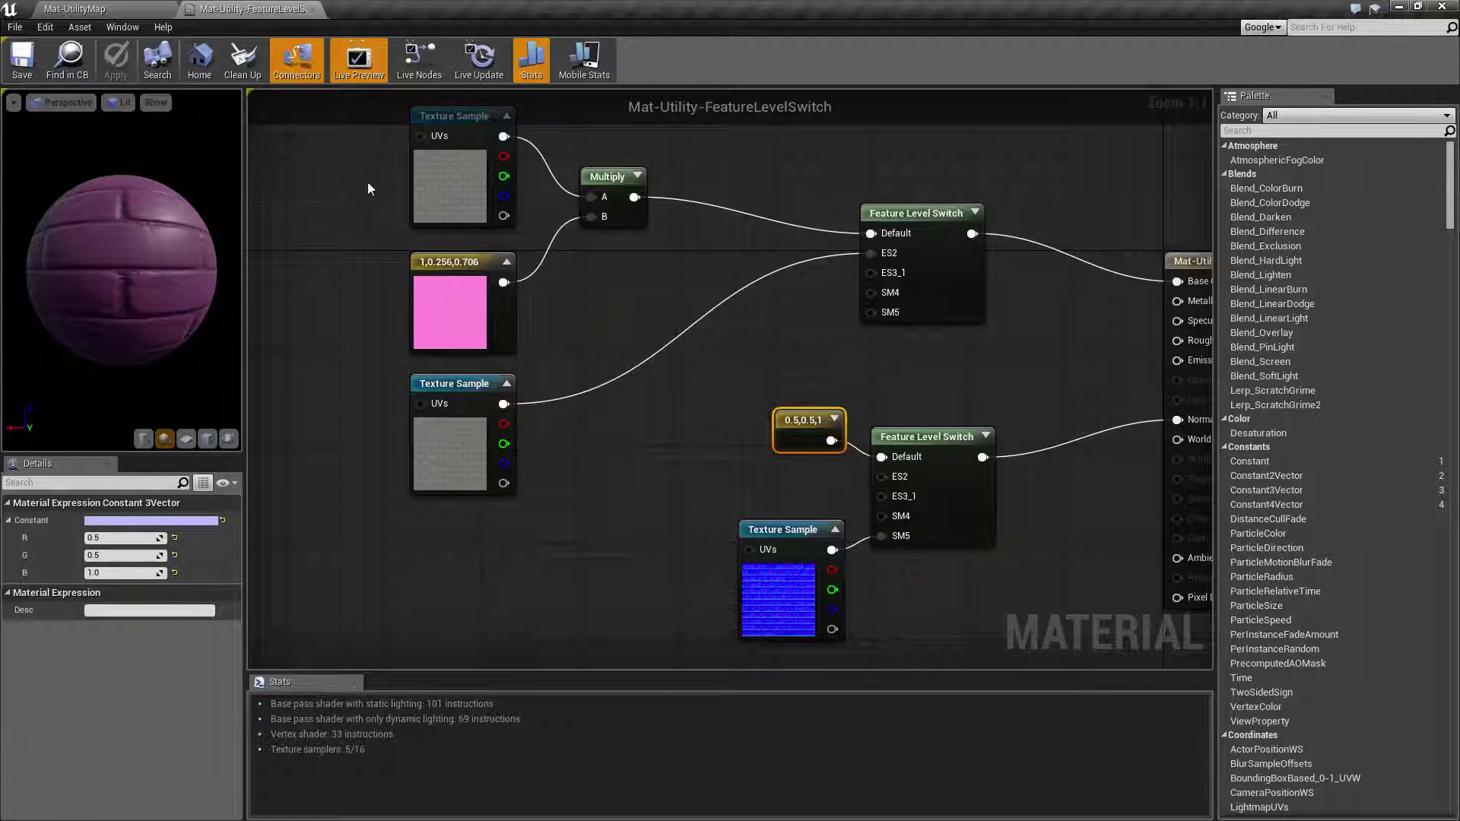